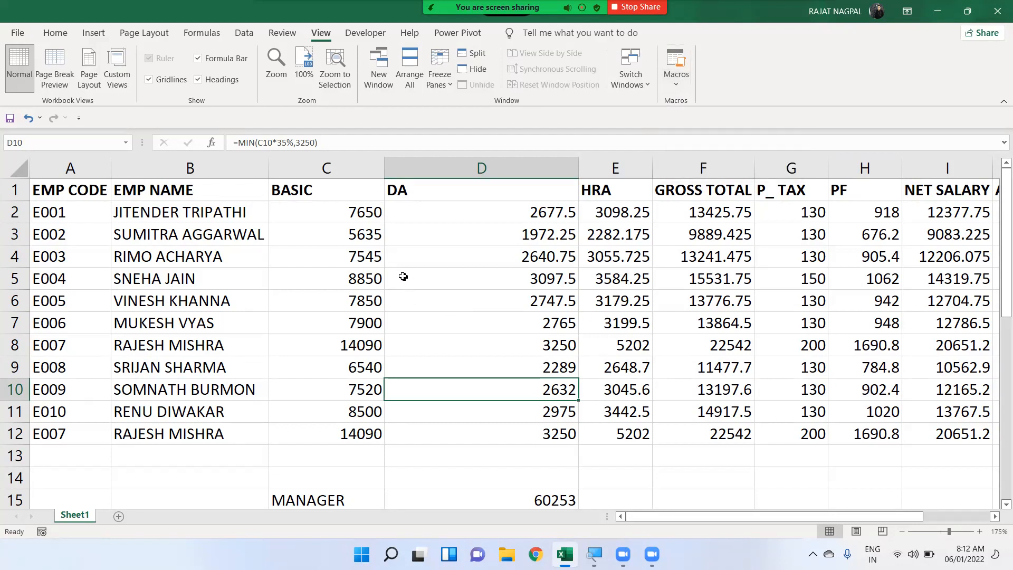
pyautogui.click(403, 276)
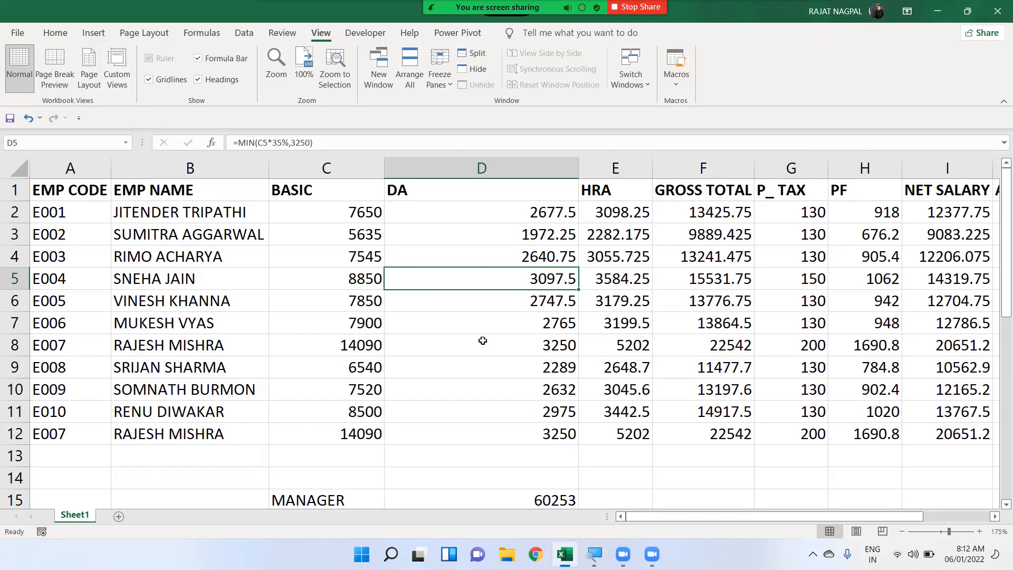
pyautogui.moveTo(429, 10)
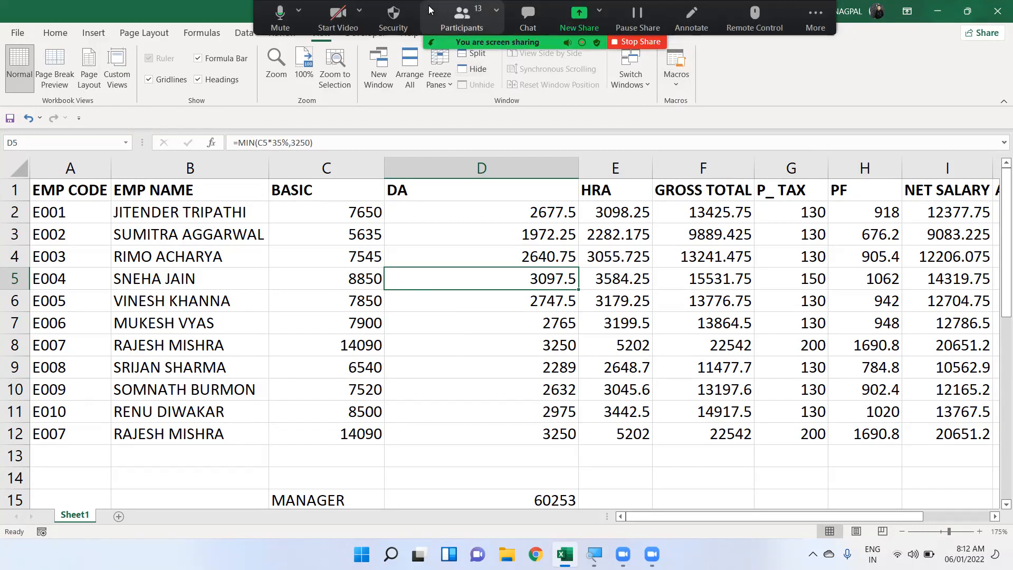
pyautogui.click(428, 221)
pyautogui.moveTo(99, 189); pyautogui.dragTo(695, 440)
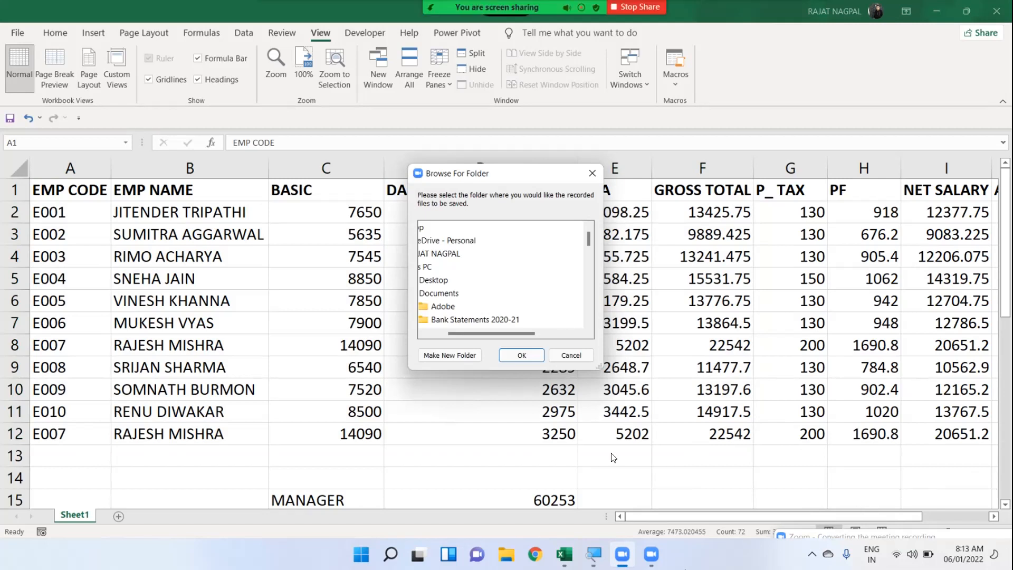
# Save the converted meeting recording to the Online Classes\Recording folder on drive D and close the folder window that opens
pyautogui.click(441, 330)
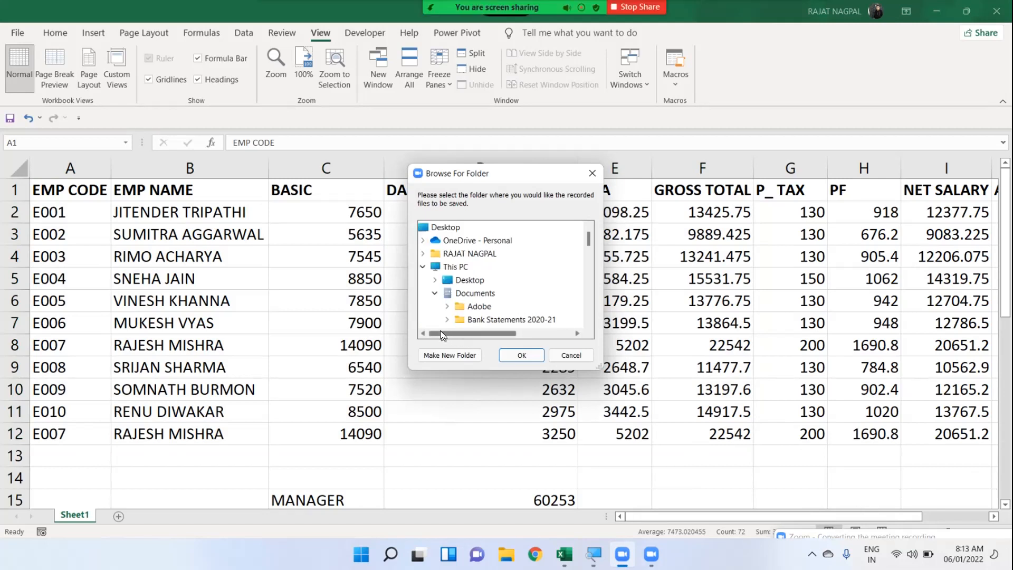
pyautogui.scroll(-10, 465, 299)
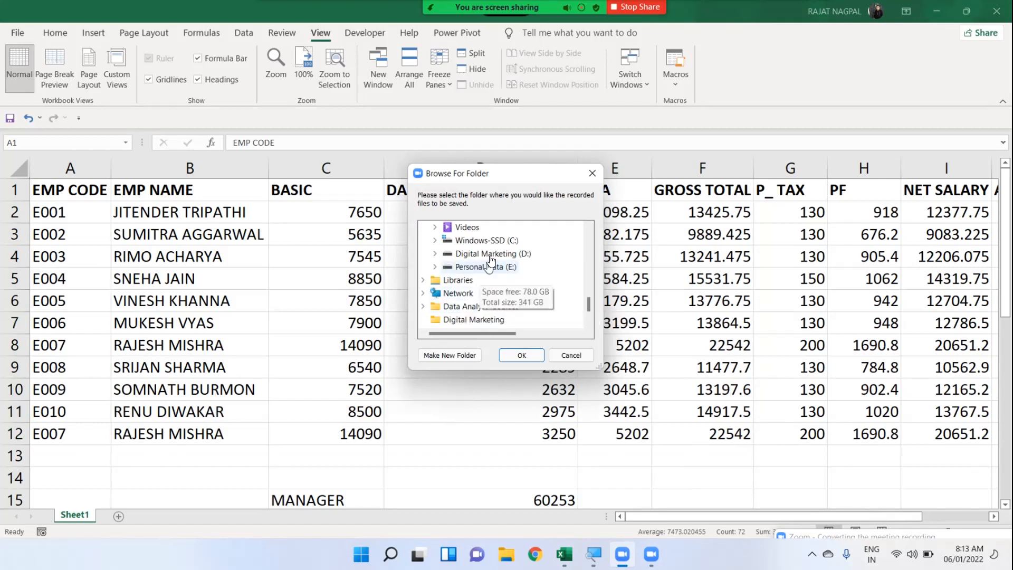
pyautogui.doubleClick(498, 255)
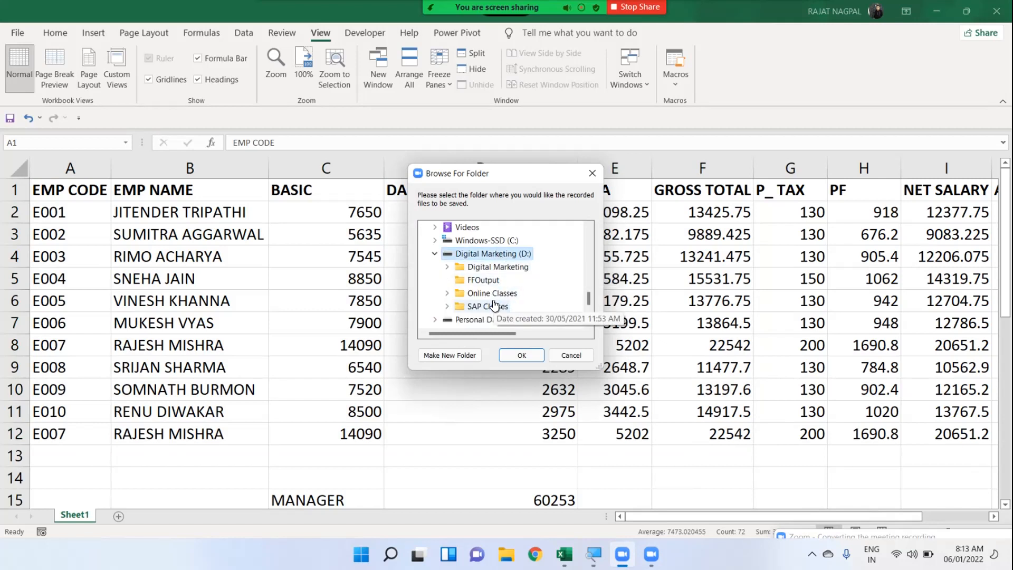
pyautogui.doubleClick(492, 293)
pyautogui.click(508, 253)
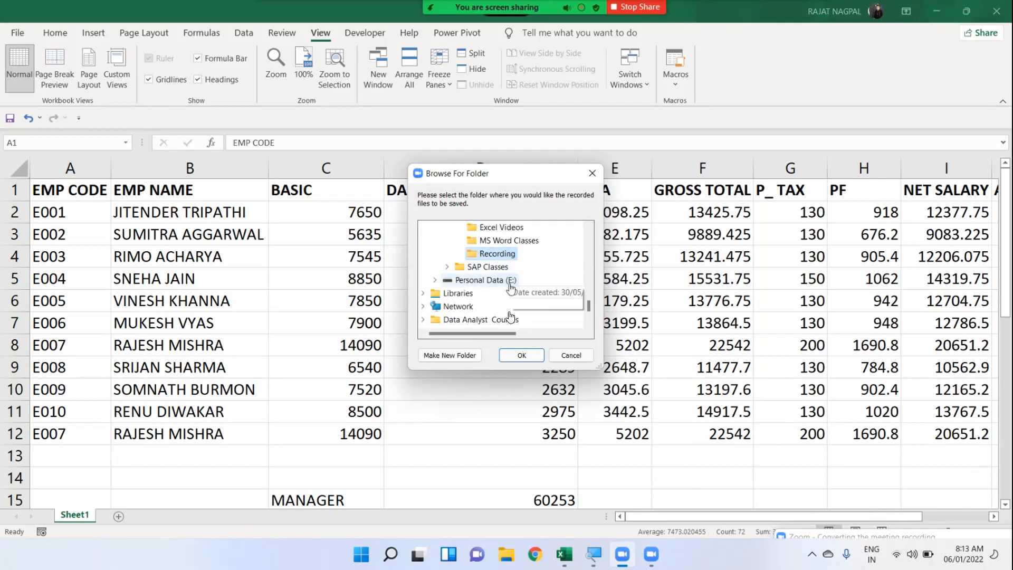
pyautogui.click(522, 353)
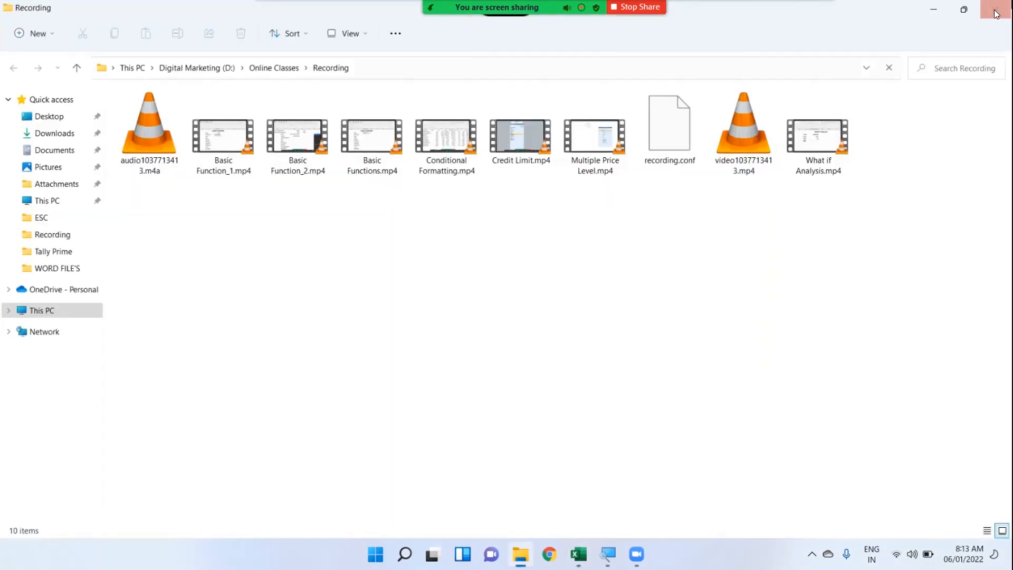
pyautogui.click(997, 14)
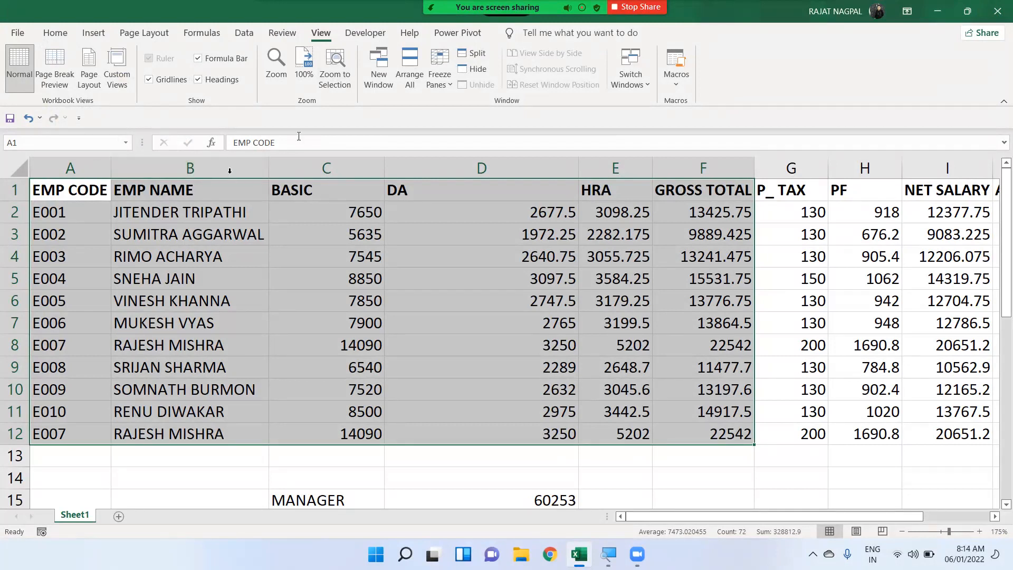
# Auto-fit the width of the EMP CODE column on Sheet1
pyautogui.click(223, 231)
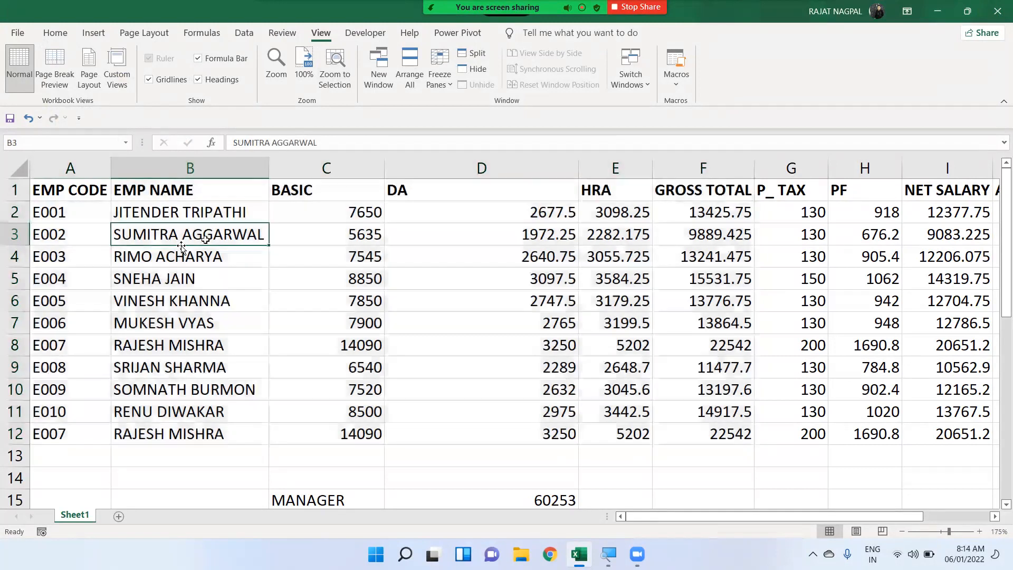
pyautogui.doubleClick(111, 167)
pyautogui.click(119, 198)
pyautogui.moveTo(121, 199); pyautogui.dragTo(187, 252)
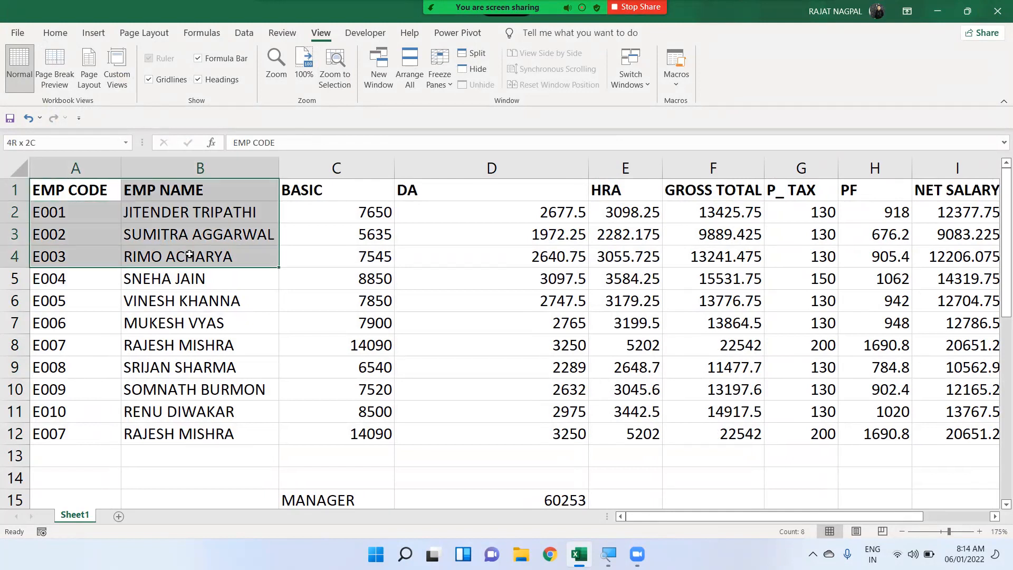
pyautogui.click(102, 193)
pyautogui.moveTo(102, 193); pyautogui.dragTo(743, 438)
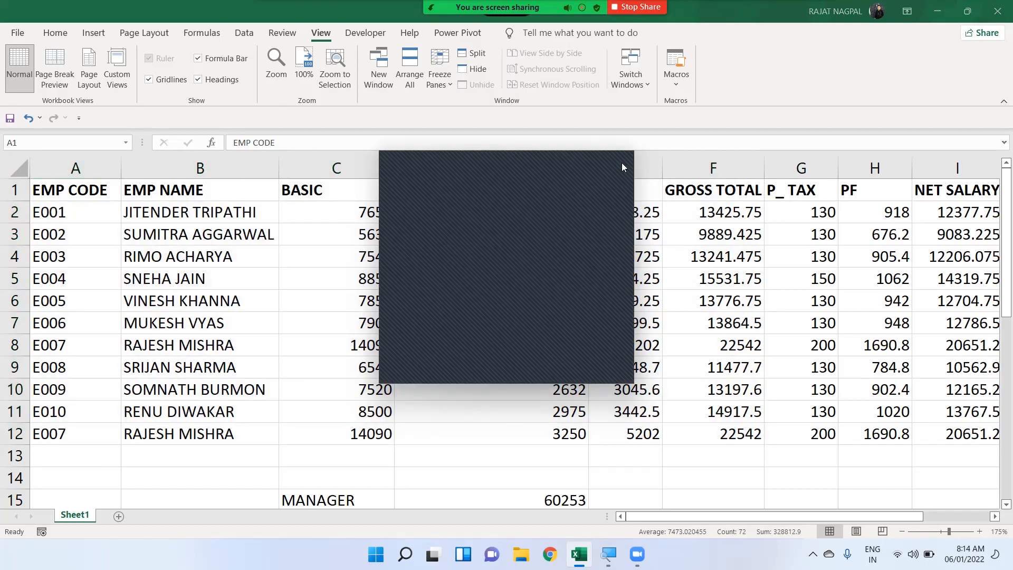
pyautogui.click(621, 162)
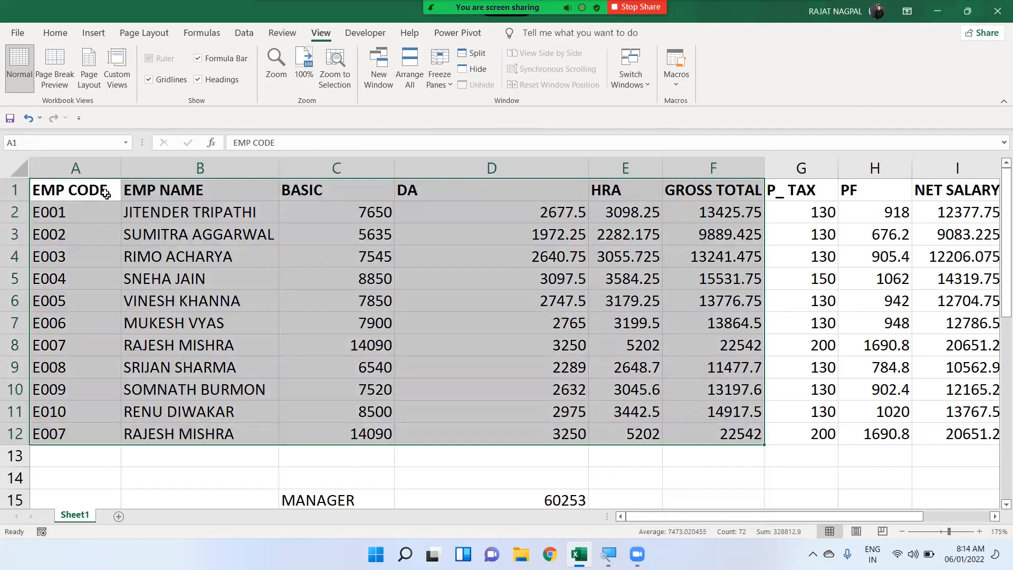
# Copy the employee table A1:K12 from Sheet1 into a new sheet and auto-fit the EMP NAME column there
pyautogui.moveTo(105, 194); pyautogui.dragTo(804, 425)
pyautogui.hotkey('ctrl', 'c')
pyautogui.click(118, 516)
pyautogui.hotkey('ctrl', 'v')
pyautogui.keyDown('ctrl'); pyautogui.scroll(4, 238, 321); pyautogui.keyUp('ctrl')
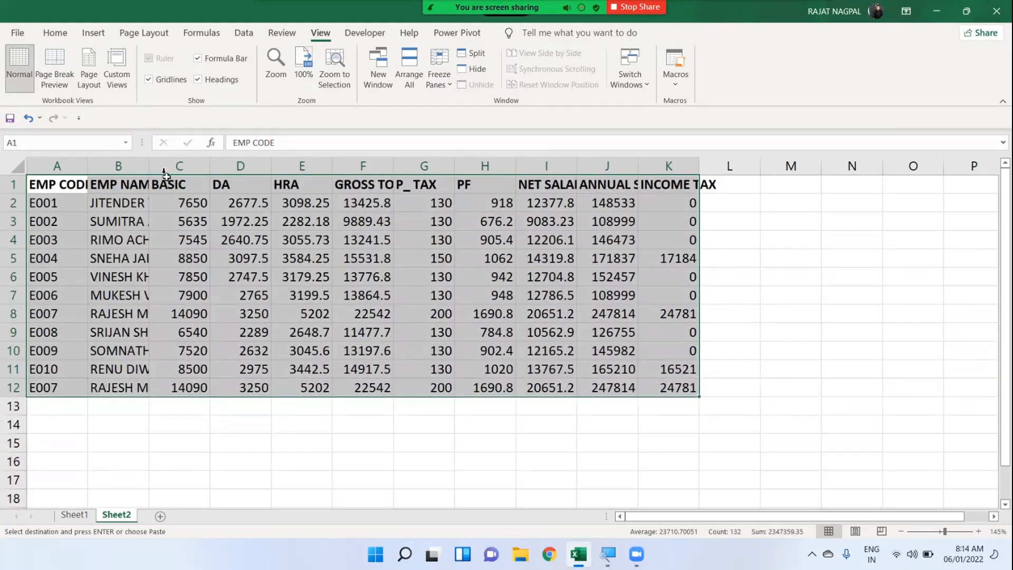
pyautogui.click(156, 163)
pyautogui.doubleClick(162, 167)
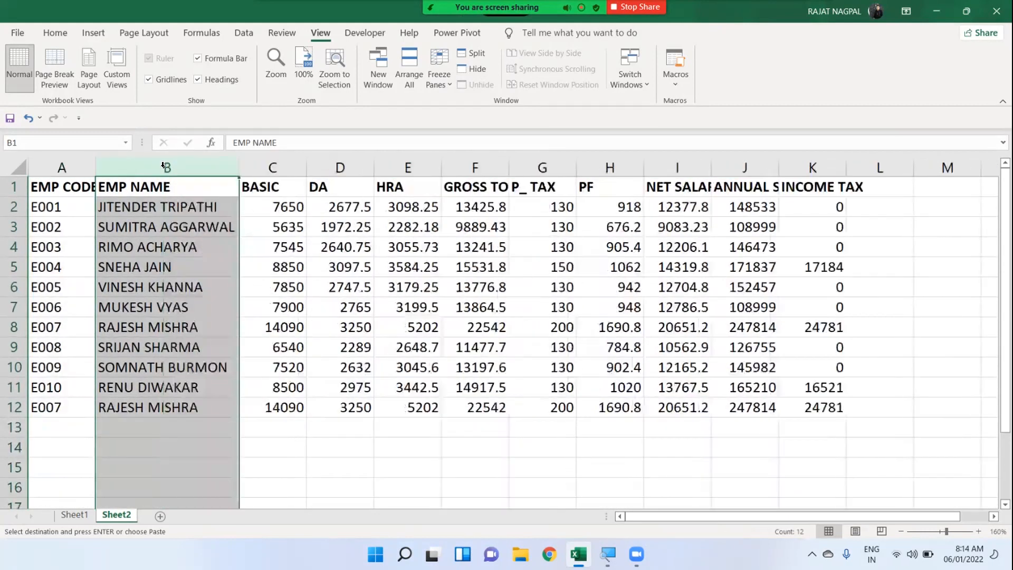
# Clear the cells D2:K13 under the DA to INCOME TAX headings on Sheet2
pyautogui.click(338, 208)
pyautogui.moveTo(370, 212); pyautogui.dragTo(841, 422)
pyautogui.press('Delete')
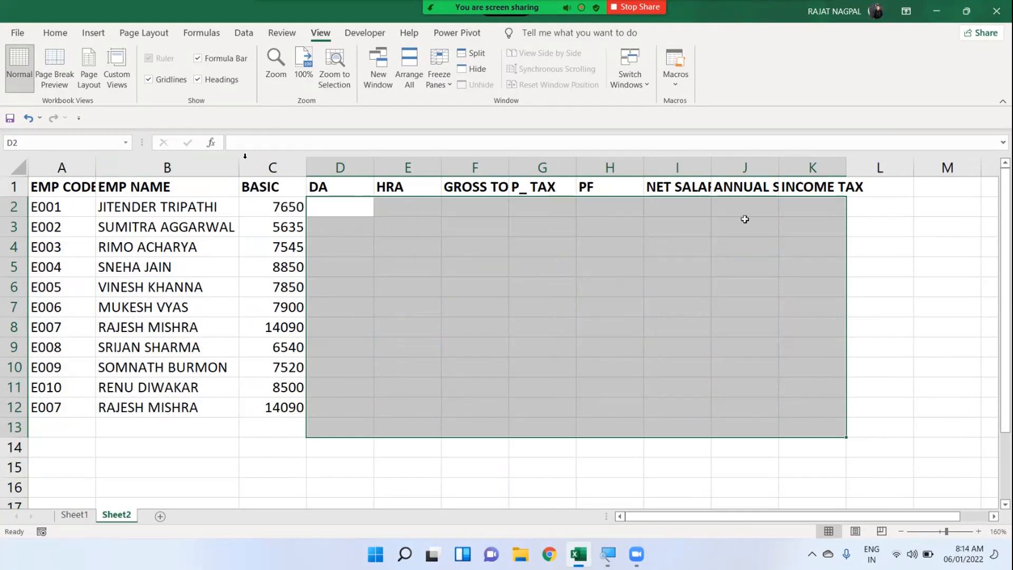
# Replace the employee names in B2:B11 on Sheet2 with the letters A, S, D, D, F, G, R, T, Y and T
pyautogui.click(200, 207)
pyautogui.write('A')
pyautogui.press('Return')
pyautogui.write('S')
pyautogui.press('Return')
pyautogui.write('D')
pyautogui.press('Return')
pyautogui.press('F2')
pyautogui.write('D')
pyautogui.press('Return')
pyautogui.write('F')
pyautogui.press('Return')
pyautogui.write('G')
pyautogui.press('Return')
pyautogui.write('R')
pyautogui.press('Return')
pyautogui.write('T')
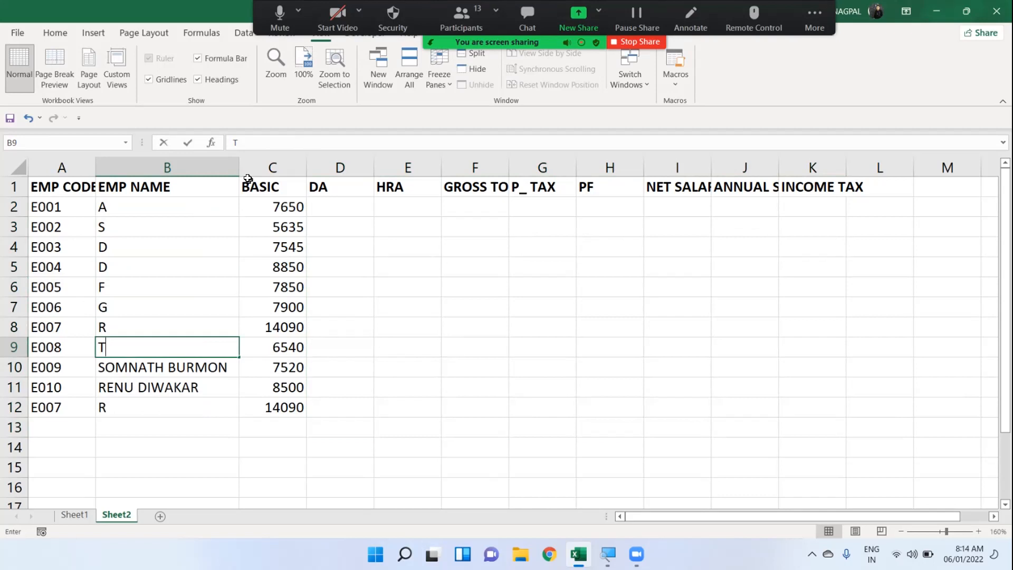
pyautogui.press('Return')
pyautogui.write('Y')
pyautogui.press('Return')
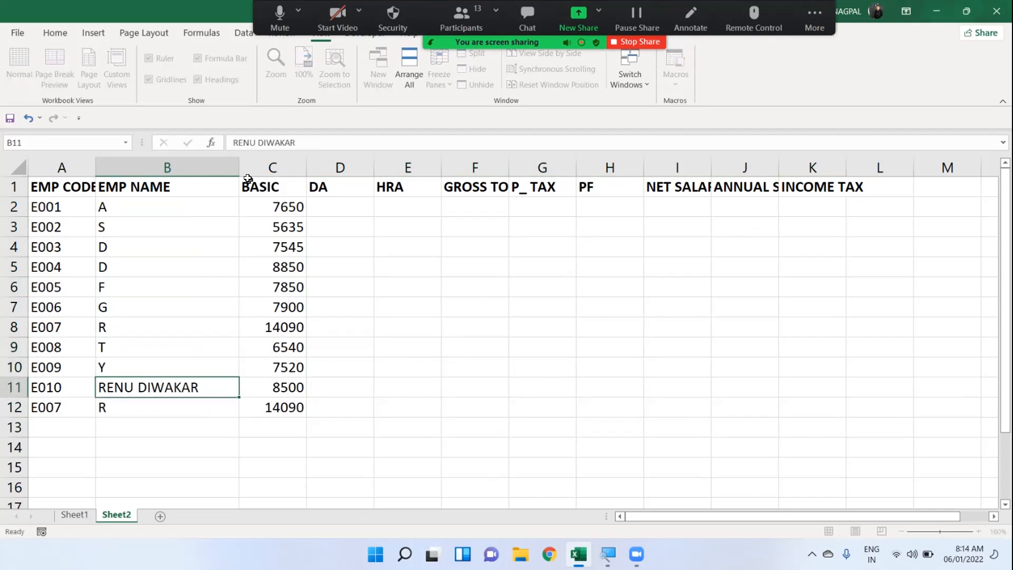
pyautogui.press('Down')
pyautogui.press('Up')
pyautogui.write('T')
pyautogui.press('Return')
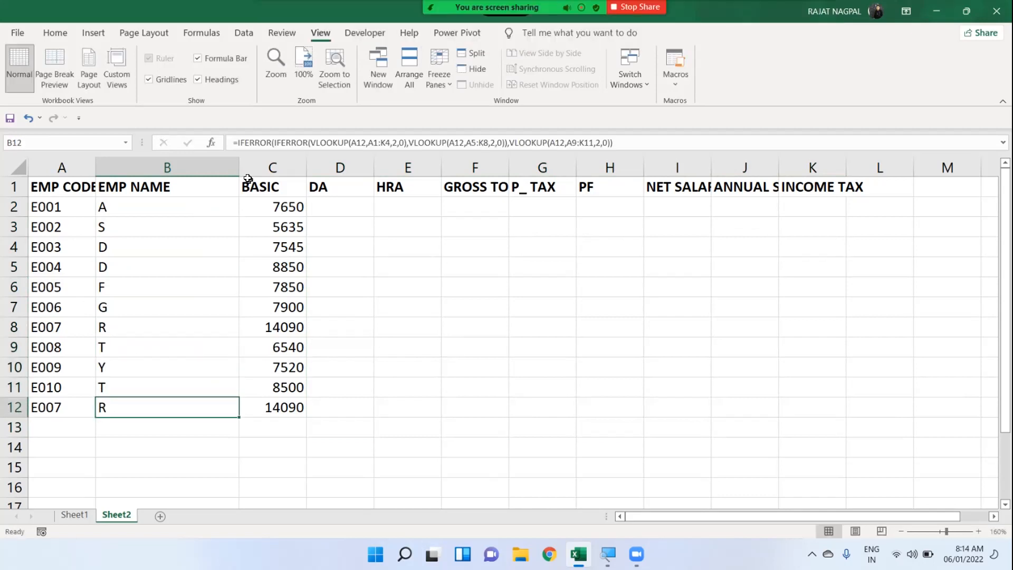
# Enter 8000 in C2 and 9000 in C3 as the first two BASIC values
pyautogui.click(299, 209)
pyautogui.write('800')
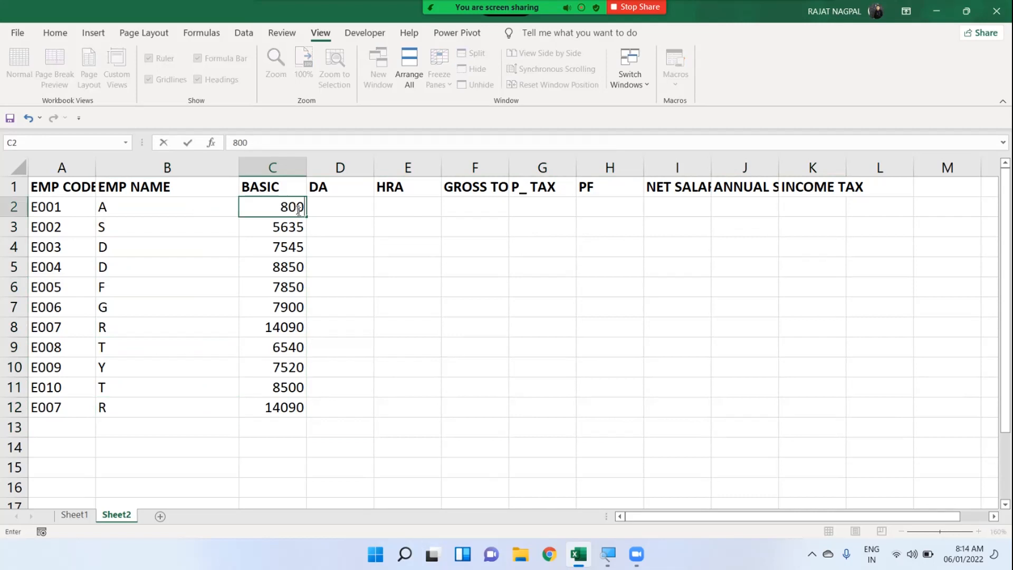
pyautogui.write('0')
pyautogui.press('Return')
pyautogui.write('9000')
pyautogui.press('Return')
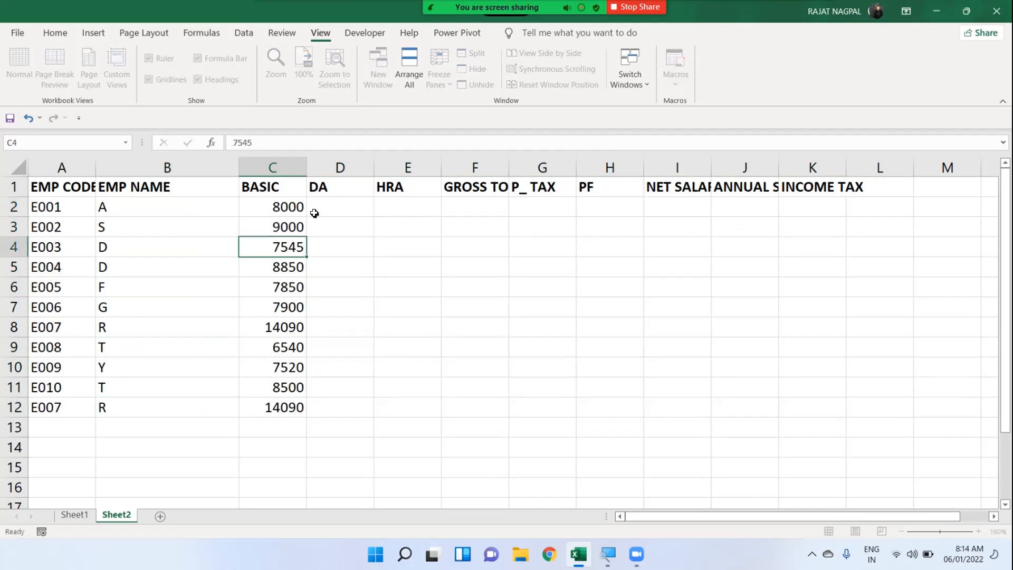
# Extend the BASIC series from C2:C3 down to C12, increasing by 1000 per row up to 18000
pyautogui.moveTo(267, 203); pyautogui.dragTo(296, 227)
pyautogui.click(310, 235)
pyautogui.doubleClick(307, 237)
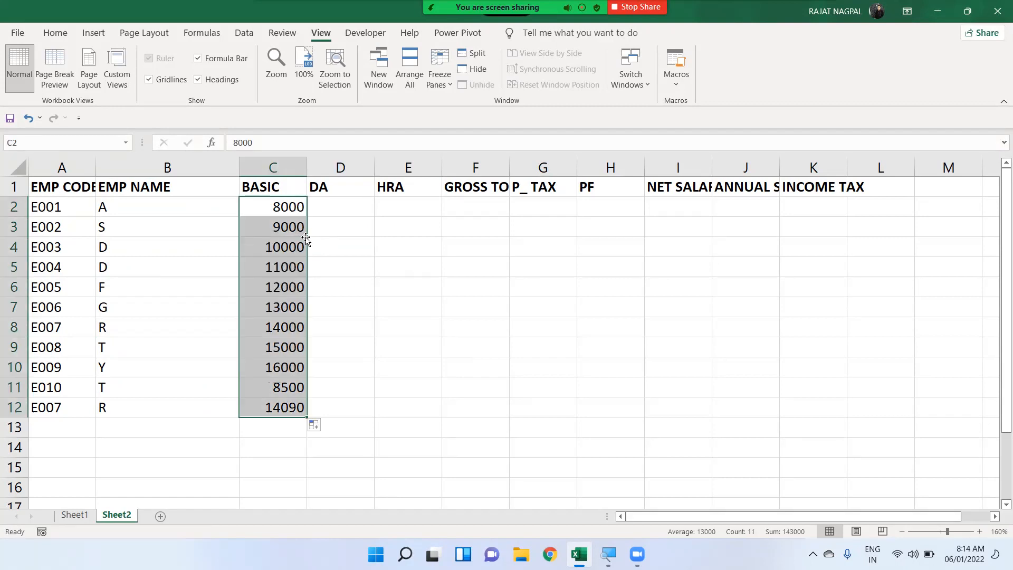
# Return to the beginning of the table on Sheet1 and unmute the meeting microphone
pyautogui.click(75, 514)
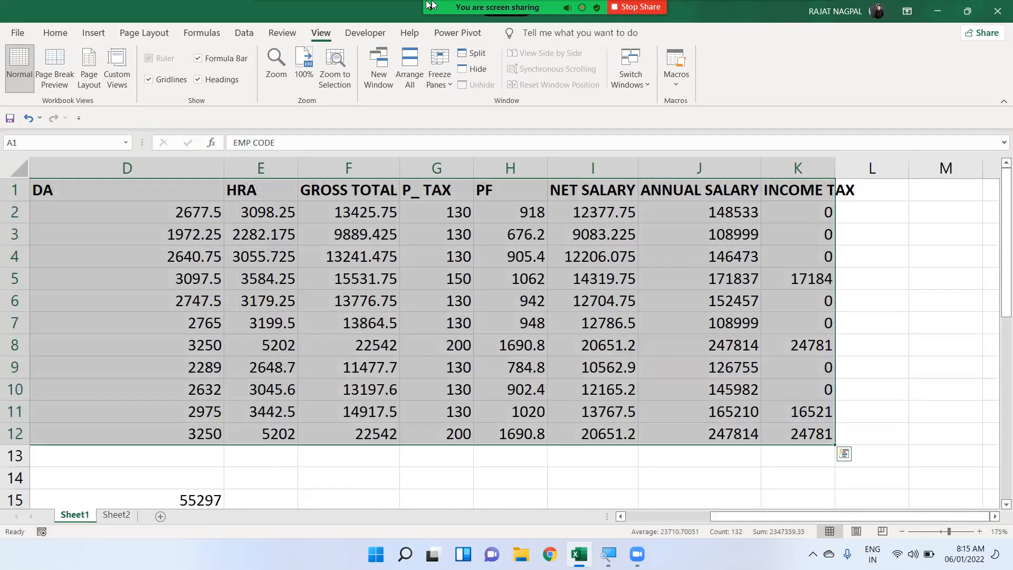
pyautogui.moveTo(296, 2)
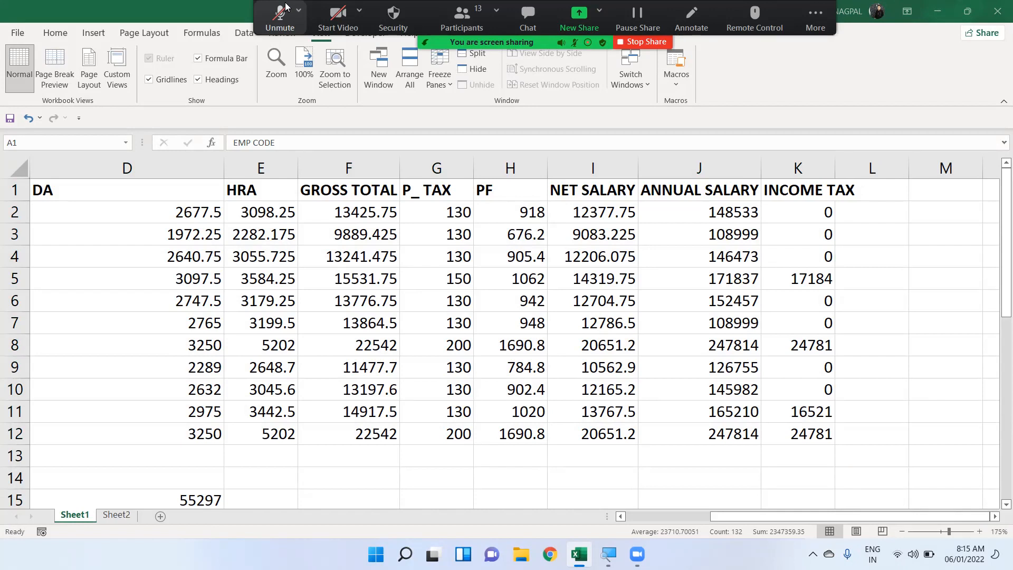
pyautogui.click(285, 6)
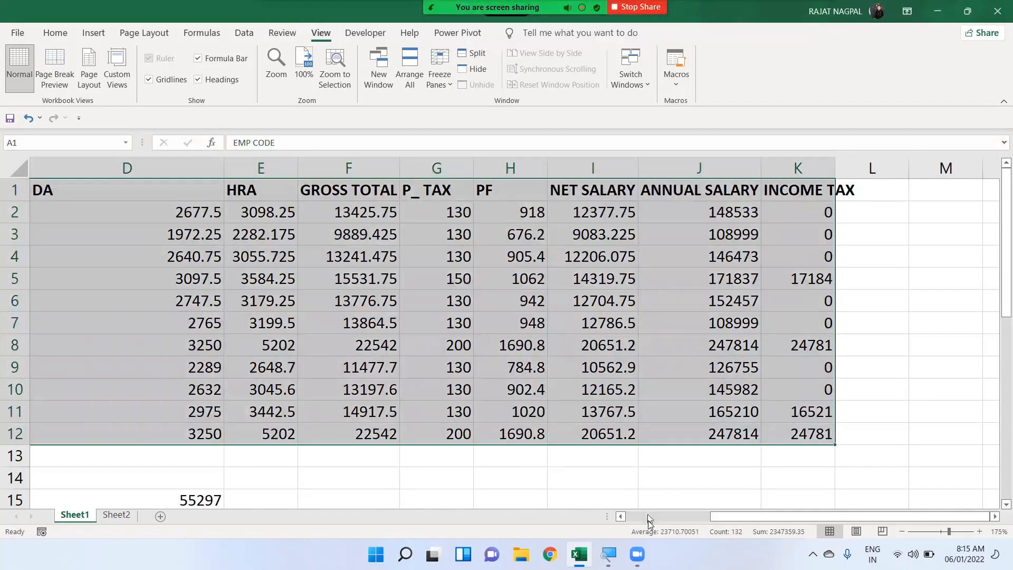
pyautogui.click(648, 516)
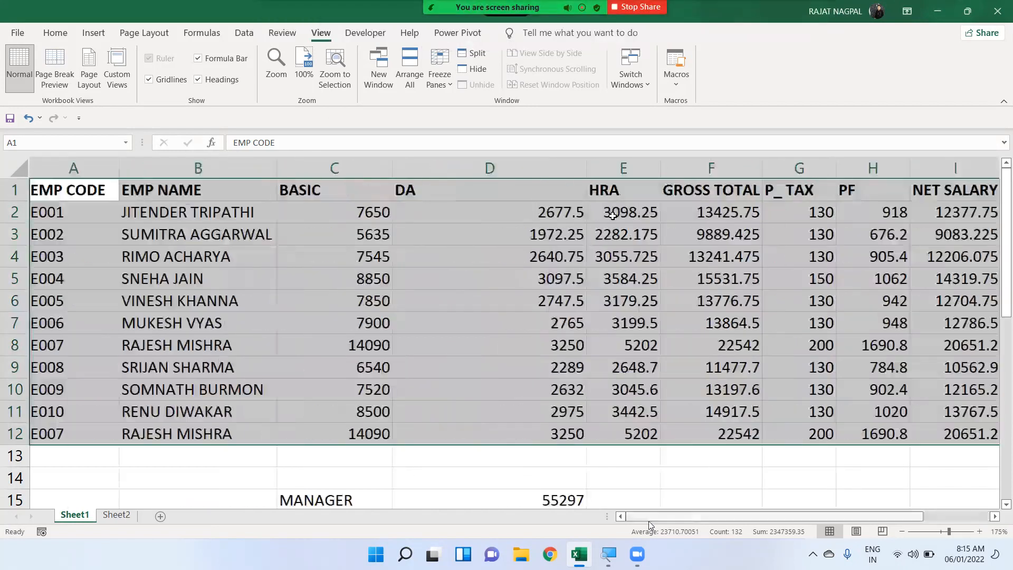
pyautogui.click(291, 317)
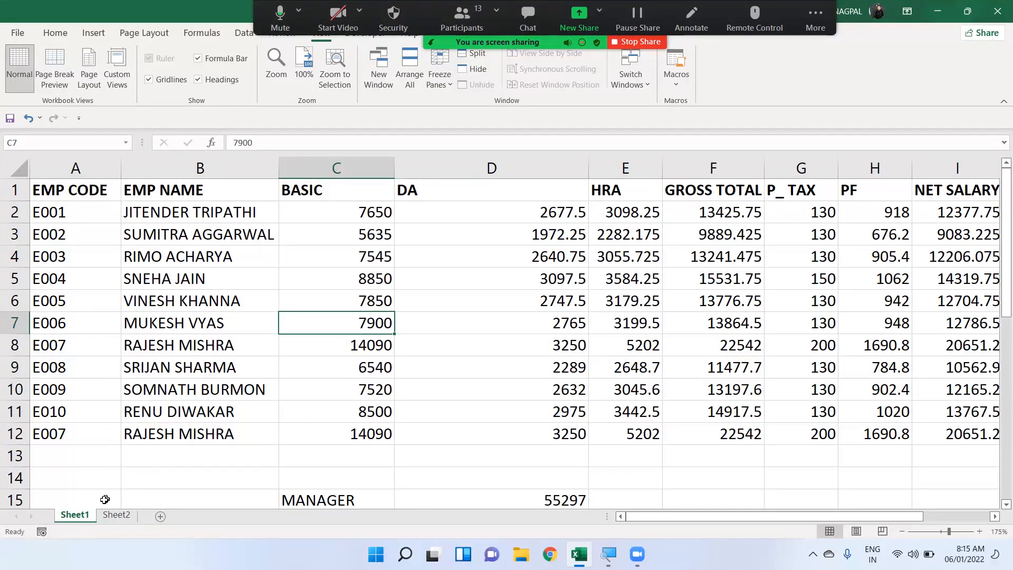
# Clear the calculated salary values on Sheet1 from the DA column onward, keeping the headings
pyautogui.moveTo(467, 208); pyautogui.dragTo(998, 492)
pyautogui.press('Delete')
pyautogui.moveTo(557, 417); pyautogui.dragTo(71, 361)
# Auto-fit the width of the EMP CODE column on Sheet2
pyautogui.click(117, 515)
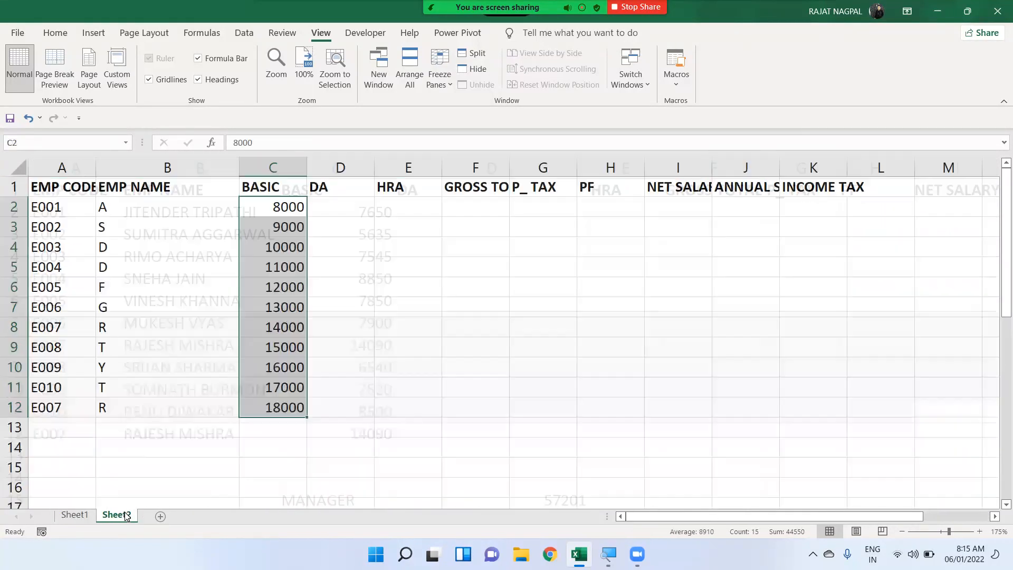
pyautogui.click(74, 515)
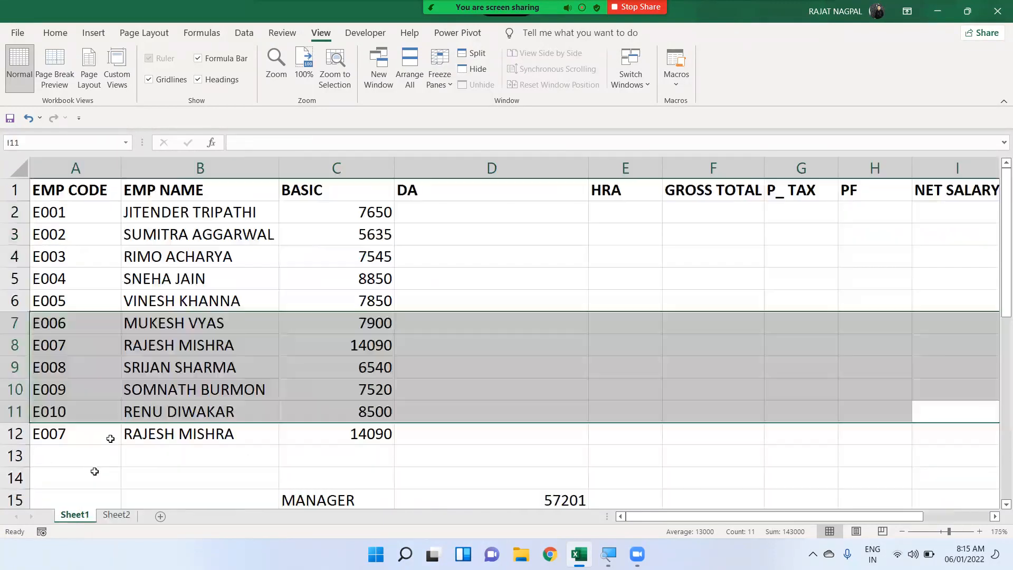
pyautogui.click(116, 515)
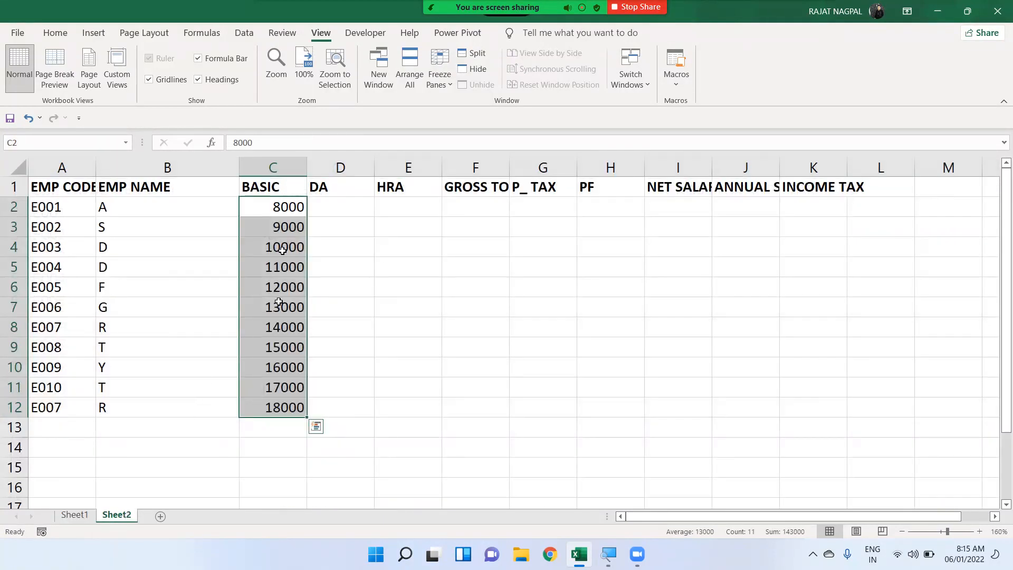
pyautogui.doubleClick(96, 167)
# Compare the header rows and employee records of Sheet1 and Sheet2
pyautogui.moveTo(83, 191); pyautogui.dragTo(834, 165)
pyautogui.click(74, 515)
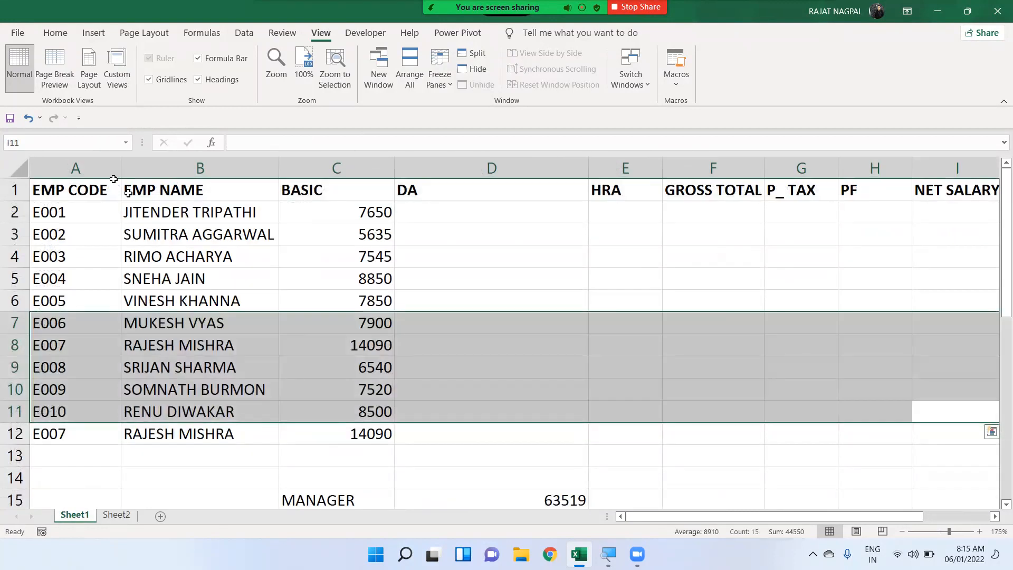
pyautogui.moveTo(84, 185); pyautogui.dragTo(798, 190)
pyautogui.moveTo(161, 343); pyautogui.dragTo(23, 296)
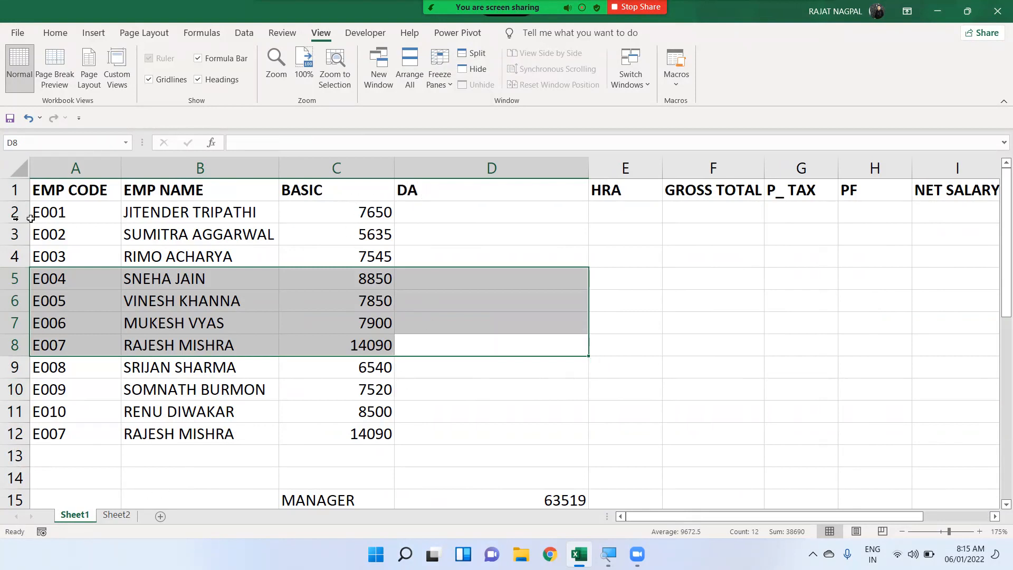
pyautogui.click(102, 190)
pyautogui.moveTo(578, 196); pyautogui.dragTo(590, 196)
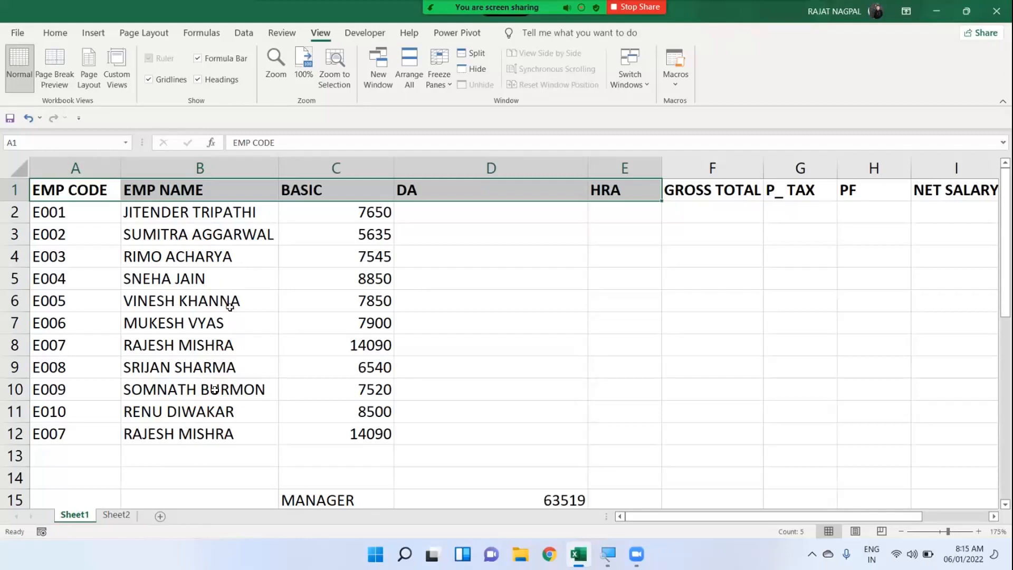
pyautogui.click(120, 516)
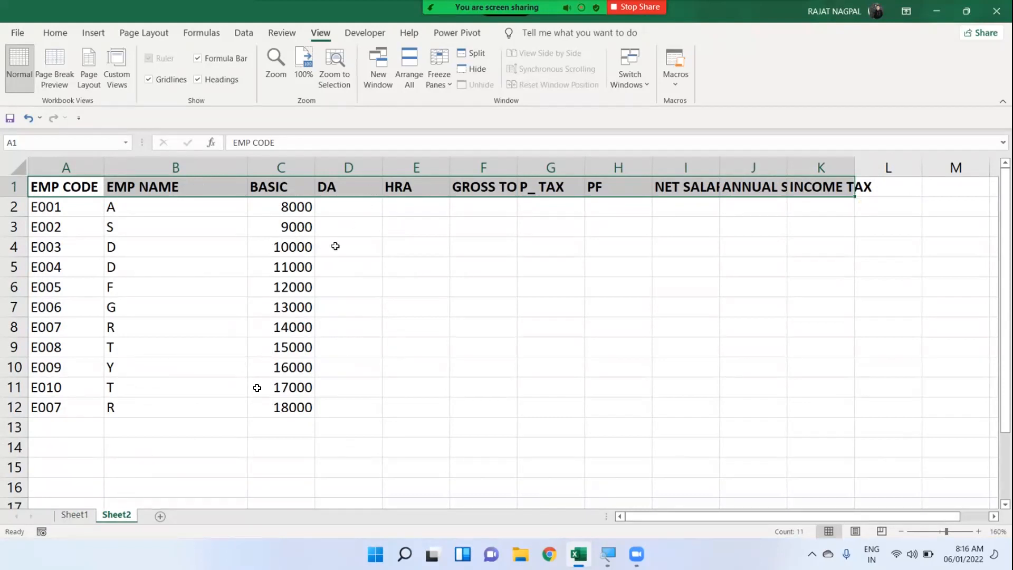
pyautogui.click(70, 516)
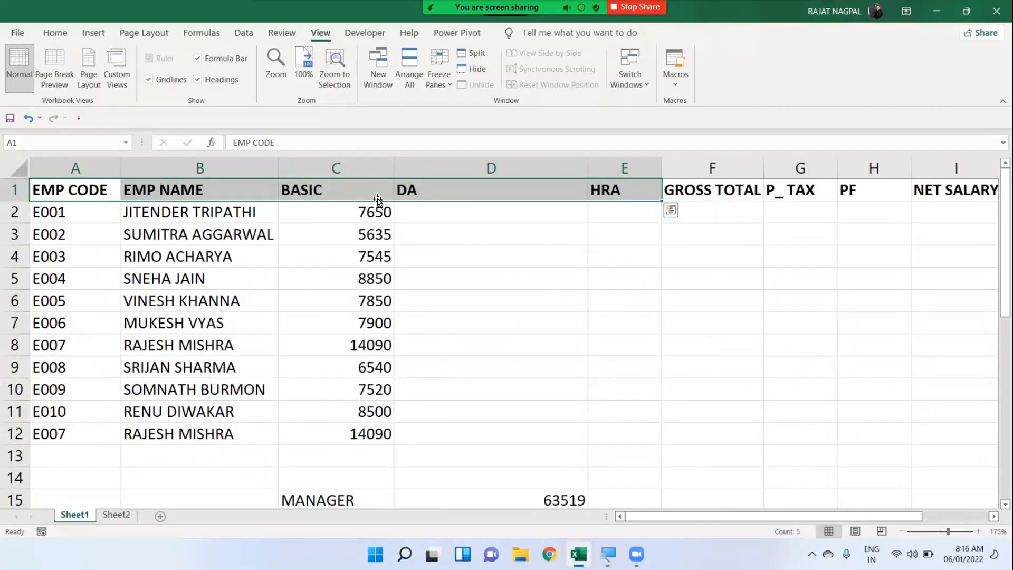
# Glance at Sheet2, return to Sheet1 and unmute the meeting microphone
pyautogui.click(459, 270)
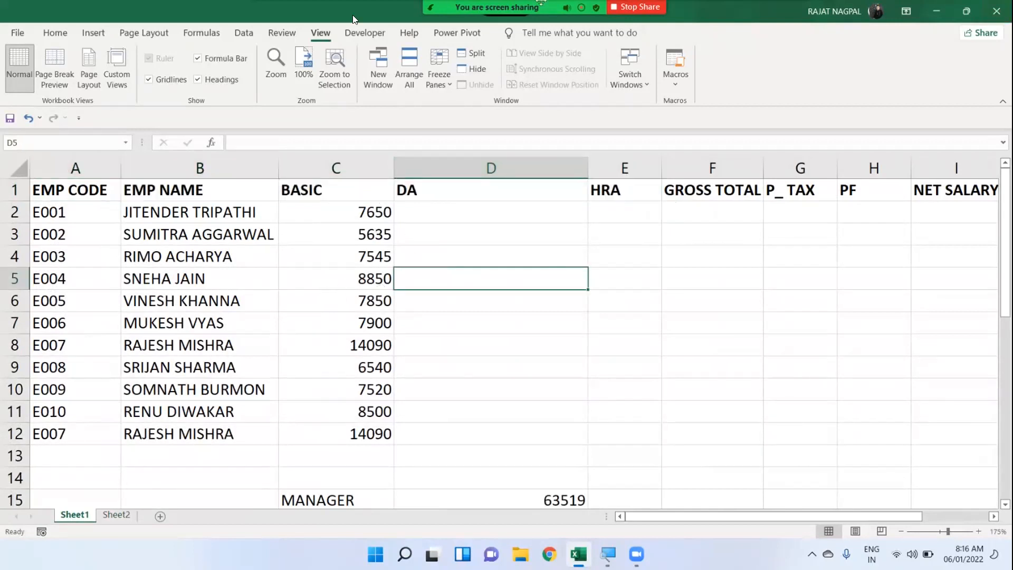
pyautogui.click(220, 480)
pyautogui.click(119, 515)
pyautogui.click(87, 516)
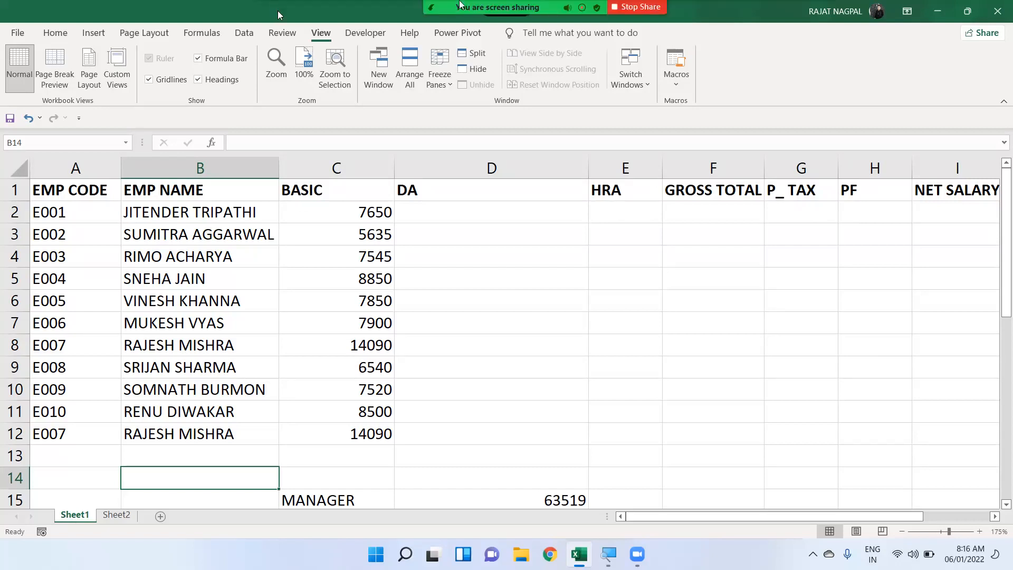
pyautogui.moveTo(279, 14)
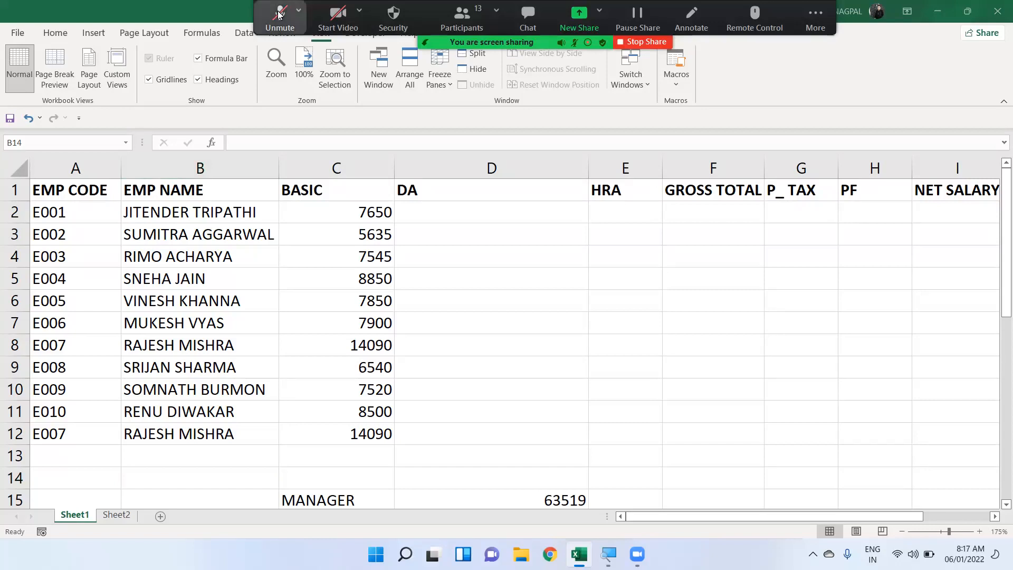
pyautogui.click(278, 15)
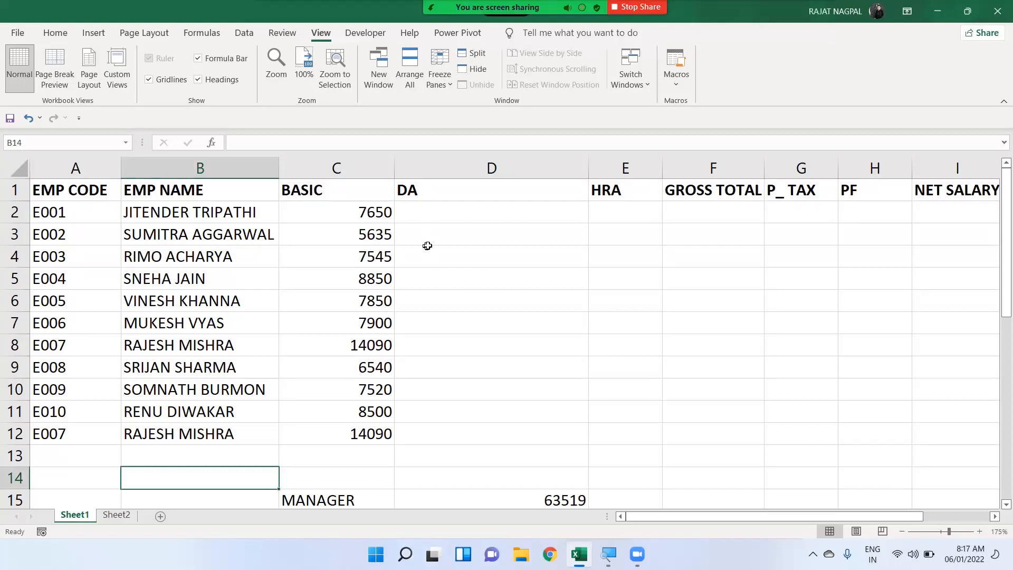
# Start recording a macro from cell D2 of Sheet1 with the shortcut letter T, stored in This Workbook
pyautogui.click(450, 214)
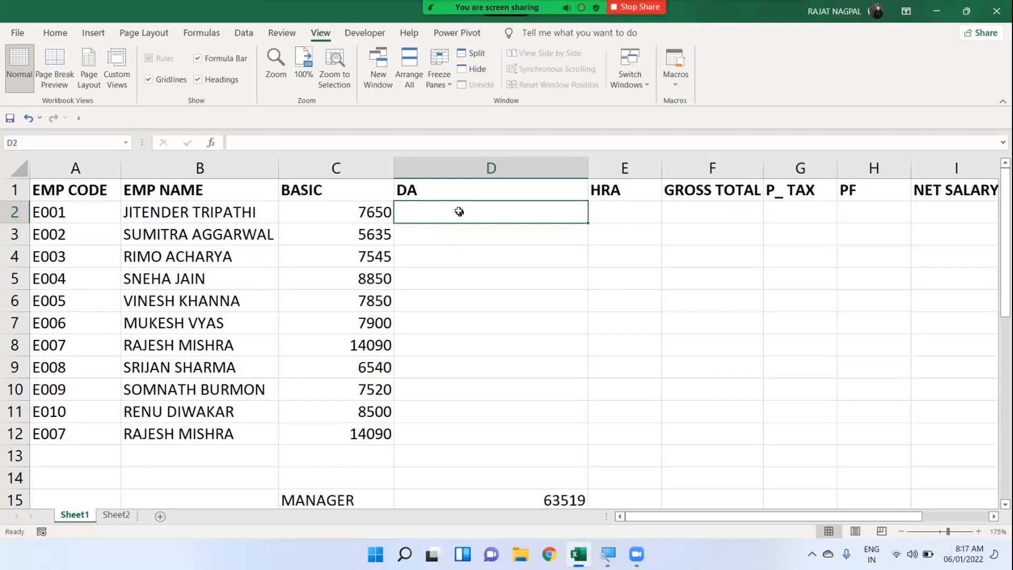
pyautogui.click(680, 85)
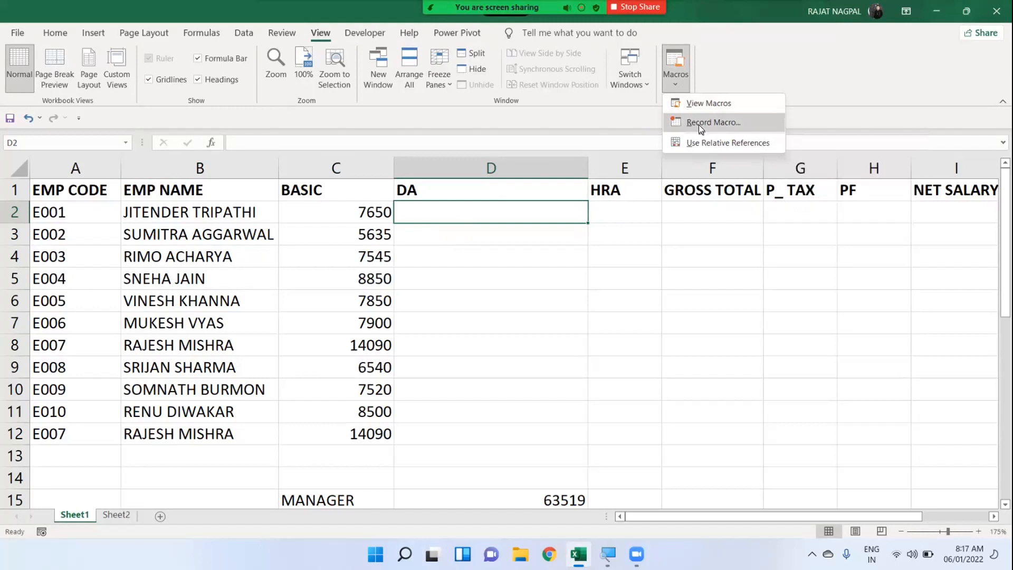
pyautogui.click(699, 122)
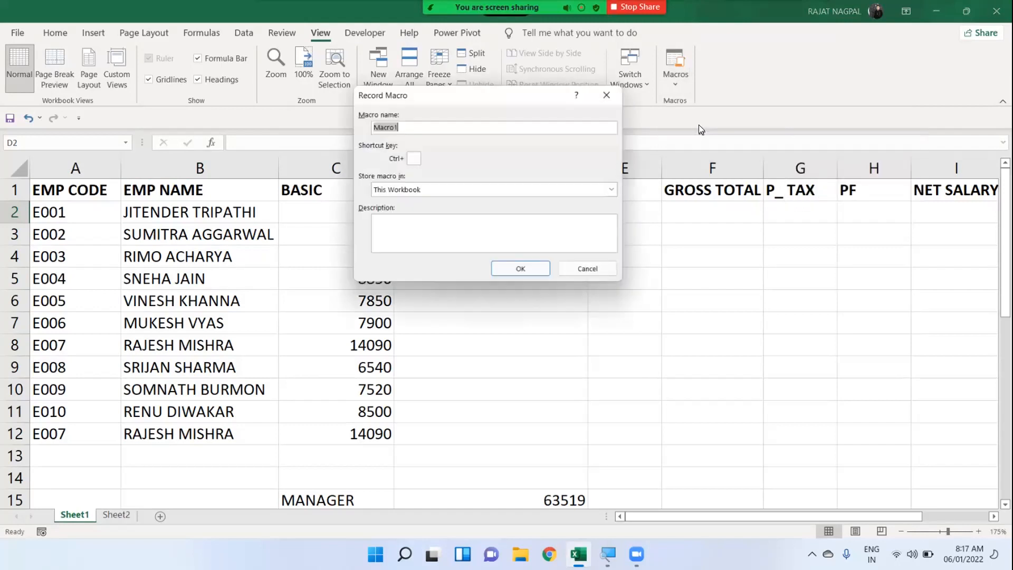
pyautogui.click(426, 127)
pyautogui.moveTo(408, 128); pyautogui.dragTo(349, 121)
pyautogui.click(416, 157)
pyautogui.write('T')
pyautogui.click(524, 268)
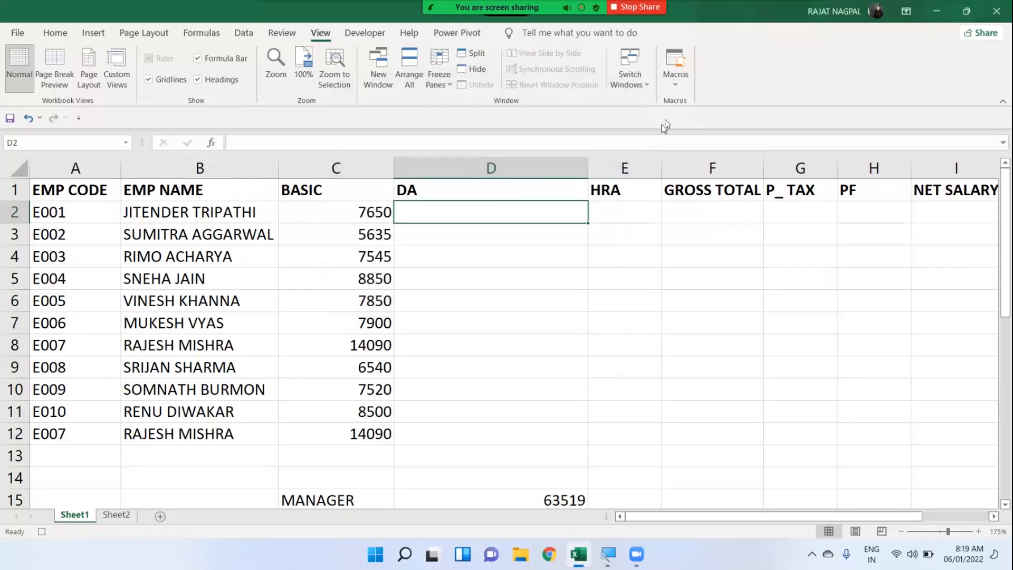
pyautogui.click(676, 87)
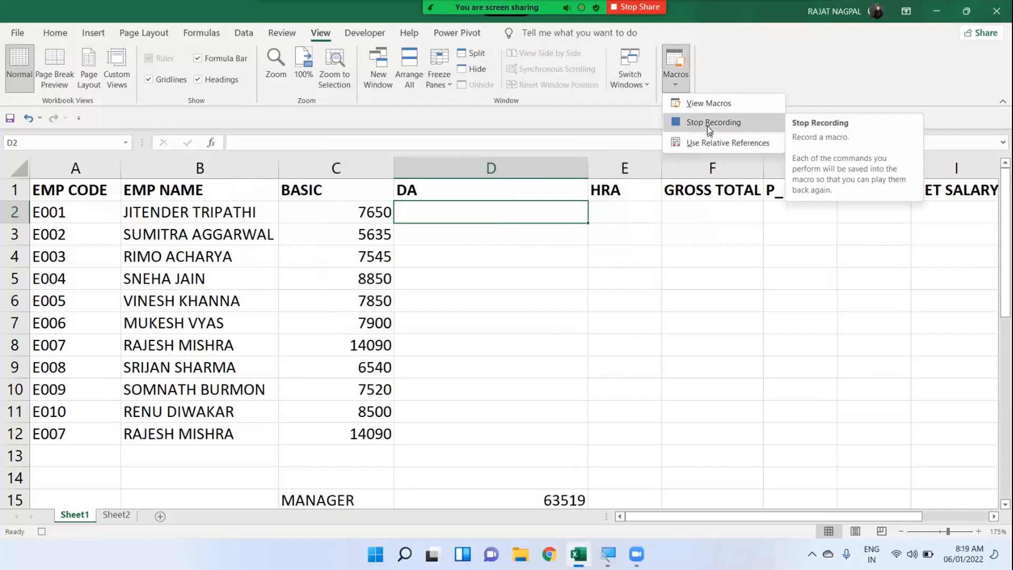
pyautogui.click(624, 113)
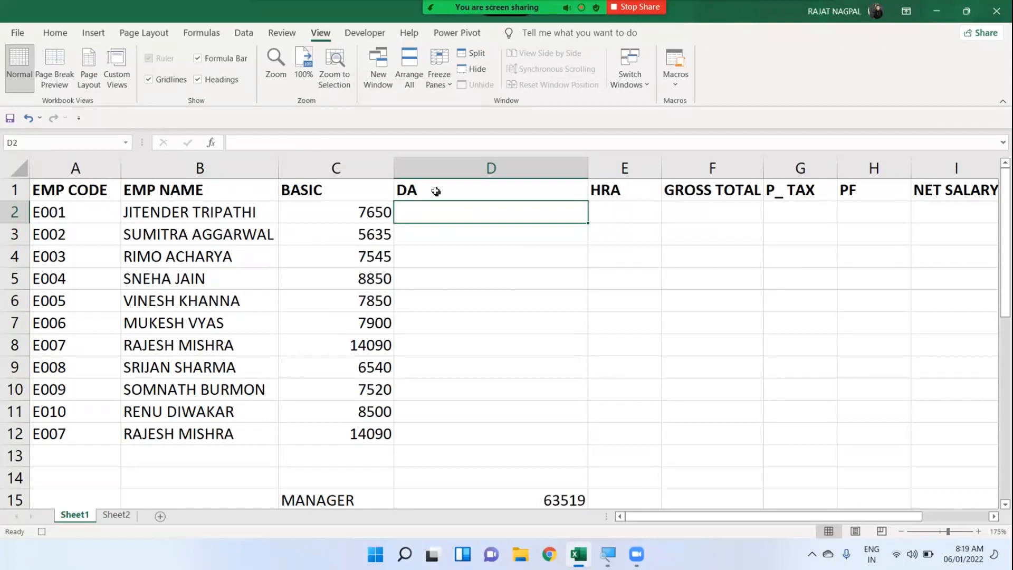
# Calculate the first employee's DA in D2 as 5% of the basic pay with =C2*5%
pyautogui.write('=')
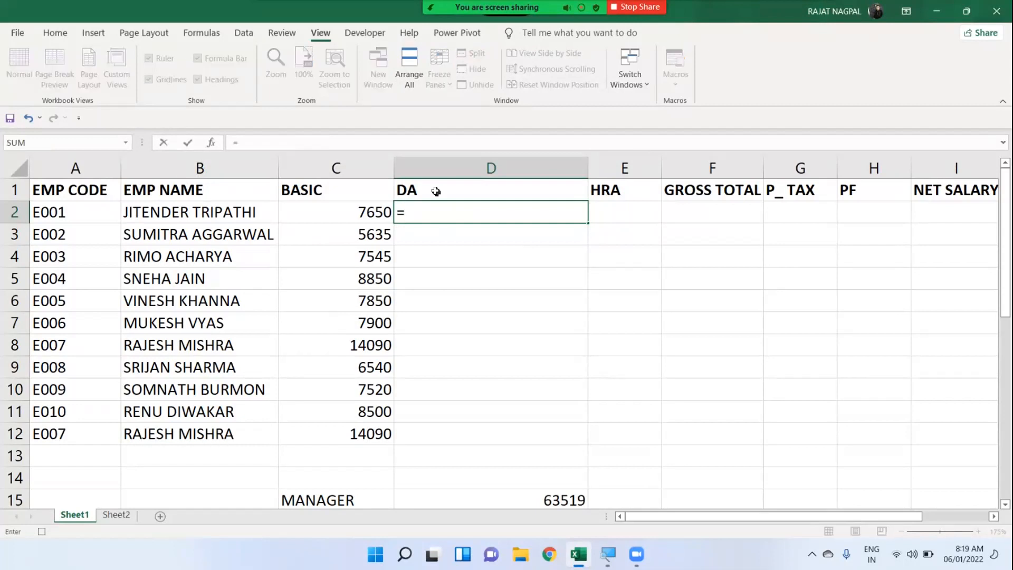
pyautogui.click(362, 214)
pyautogui.write('*')
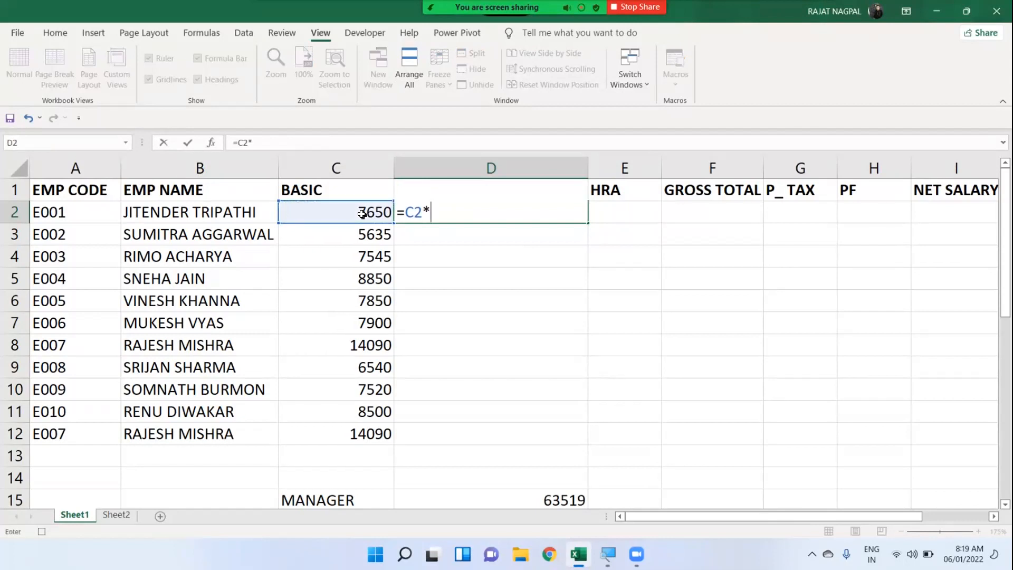
pyautogui.write('5%')
pyautogui.press('Return')
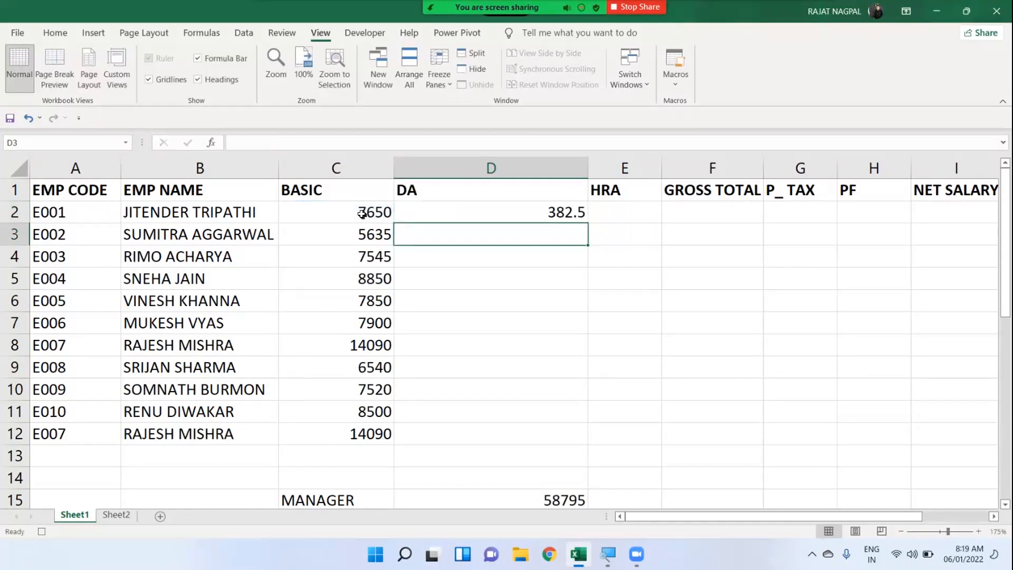
pyautogui.write('=')
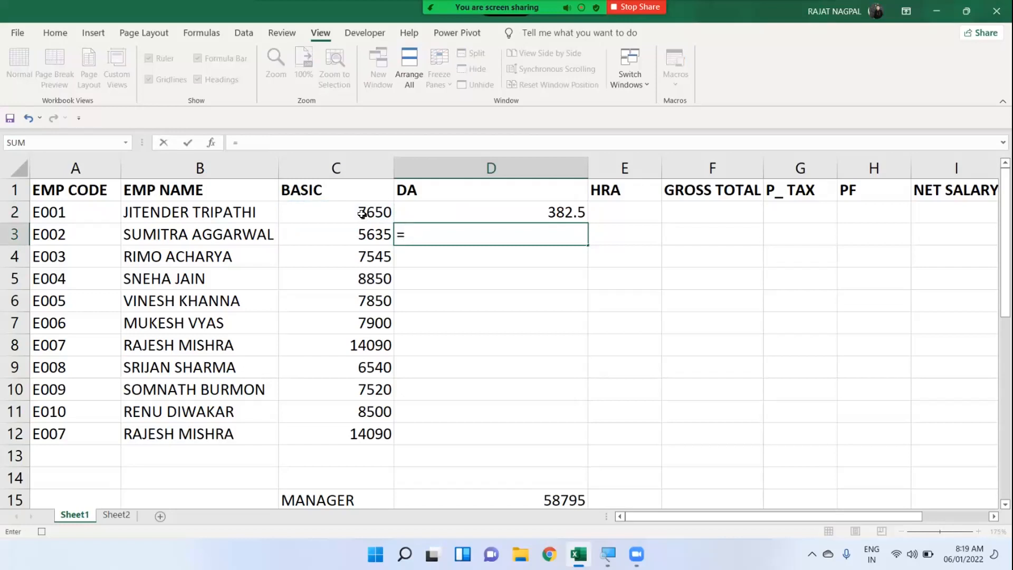
pyautogui.press('Escape')
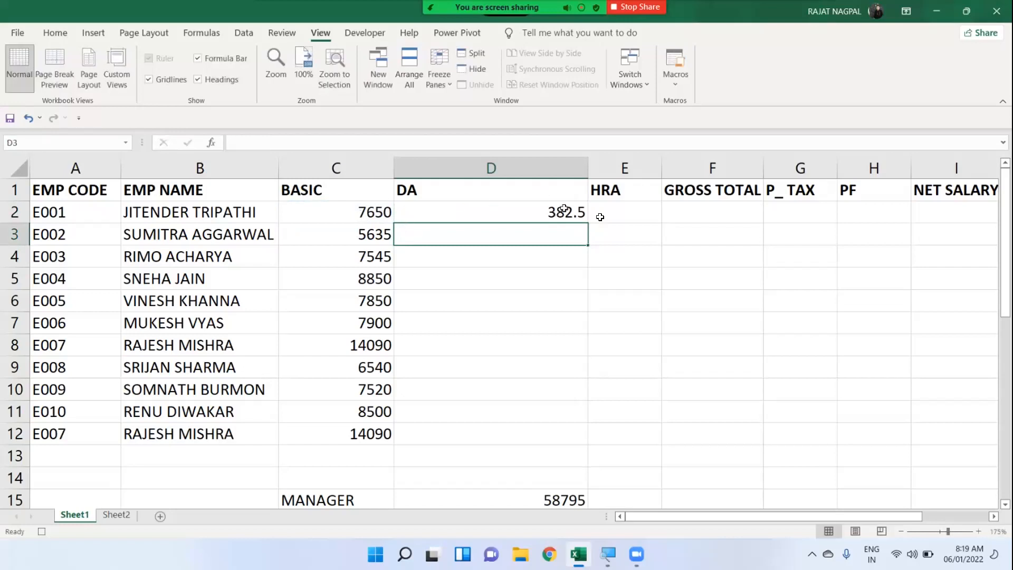
# Calculate the first employee's HRA in E2 as 1% of the basic pay with =C2*1%
pyautogui.click(623, 213)
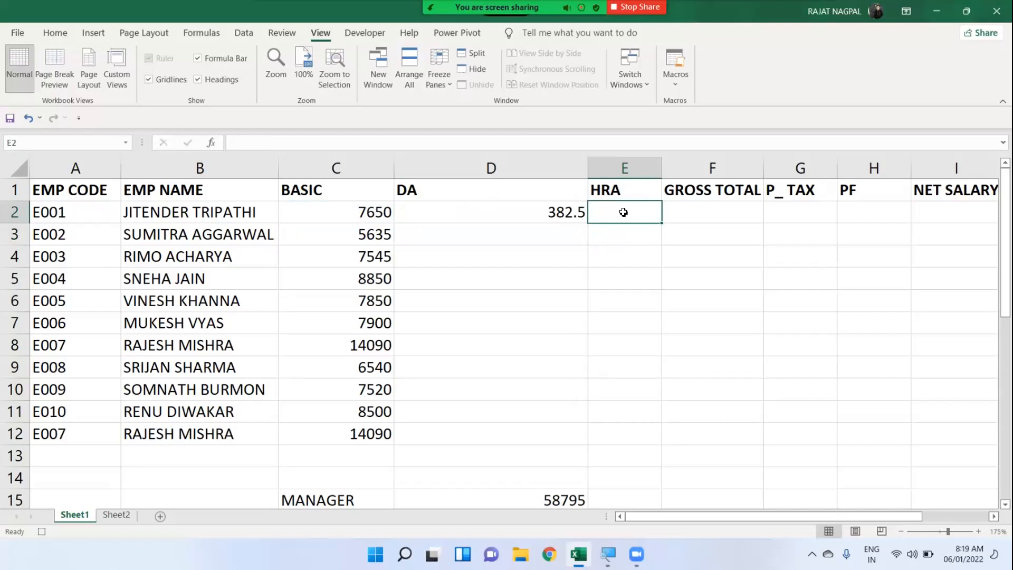
pyautogui.write('=')
pyautogui.press('Left')
pyautogui.press('Left')
pyautogui.write('*1')
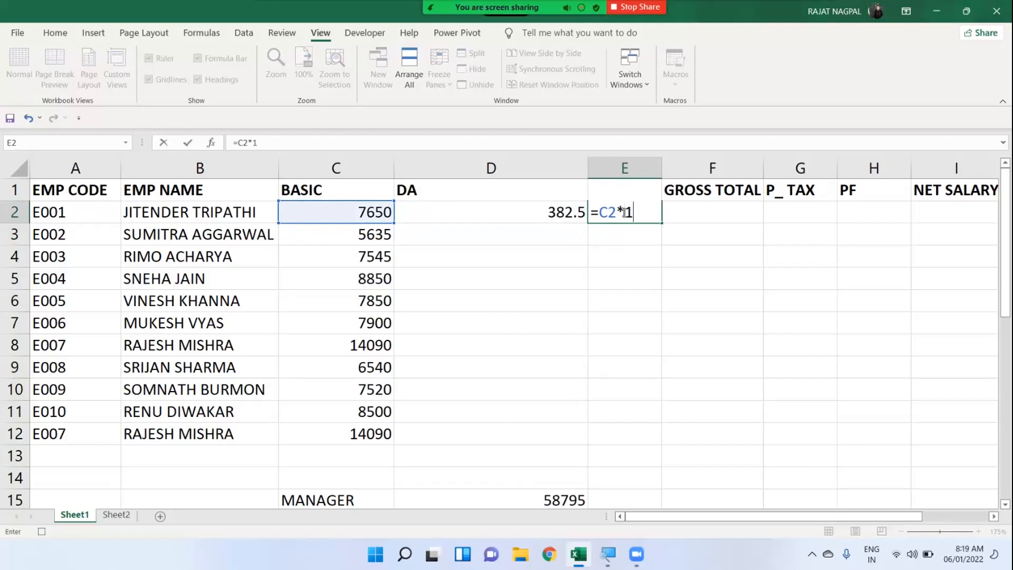
pyautogui.write('%')
pyautogui.press('Return')
pyautogui.press('Up')
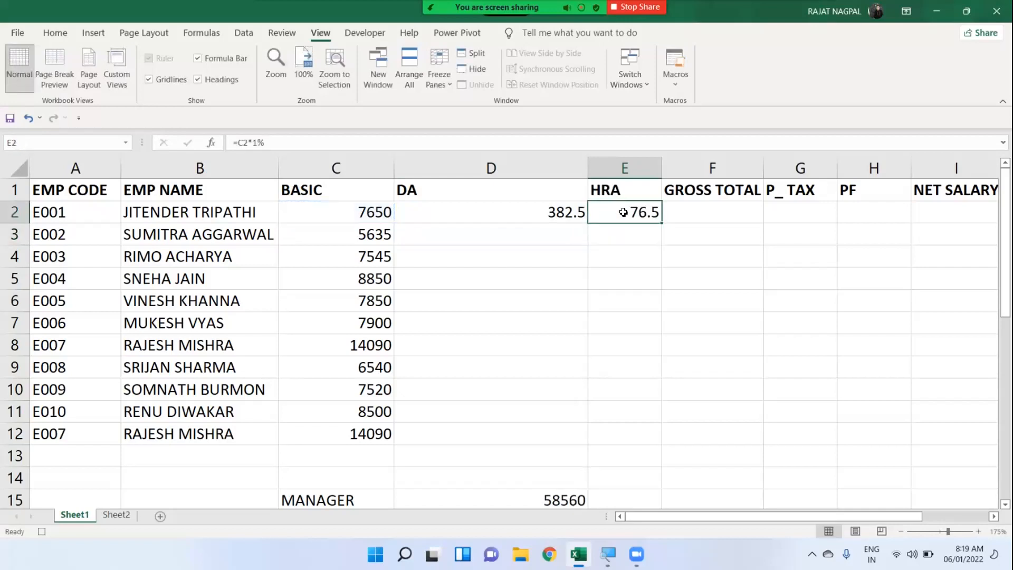
# Calculate the first employee's gross total in F2 with =SUM(C2:E2)
pyautogui.press('Right')
pyautogui.write('==')
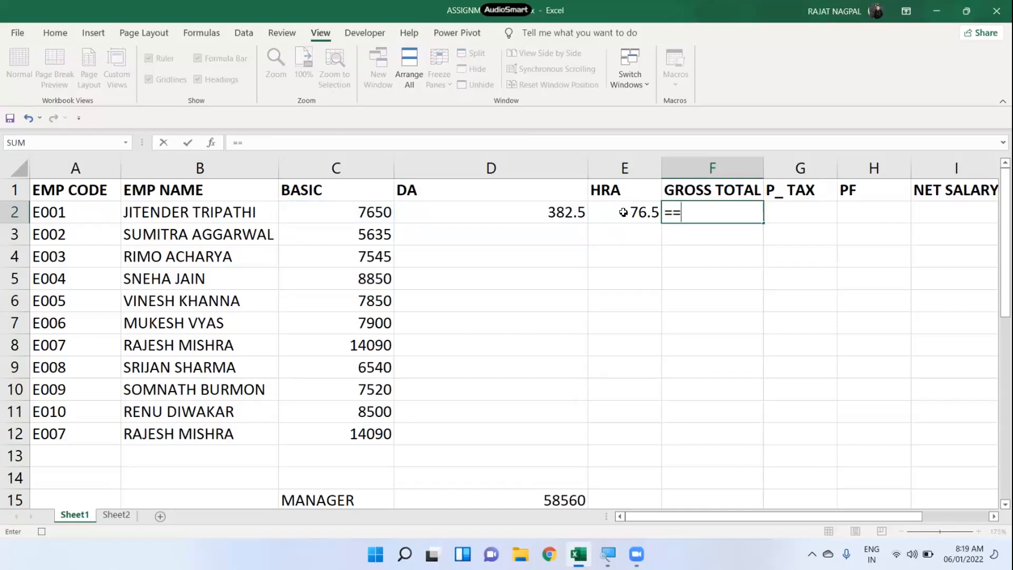
pyautogui.write('sum')
pyautogui.press('BackSpace')
pyautogui.press('BackSpace')
pyautogui.press('BackSpace')
pyautogui.press('BackSpace')
pyautogui.write('sum(')
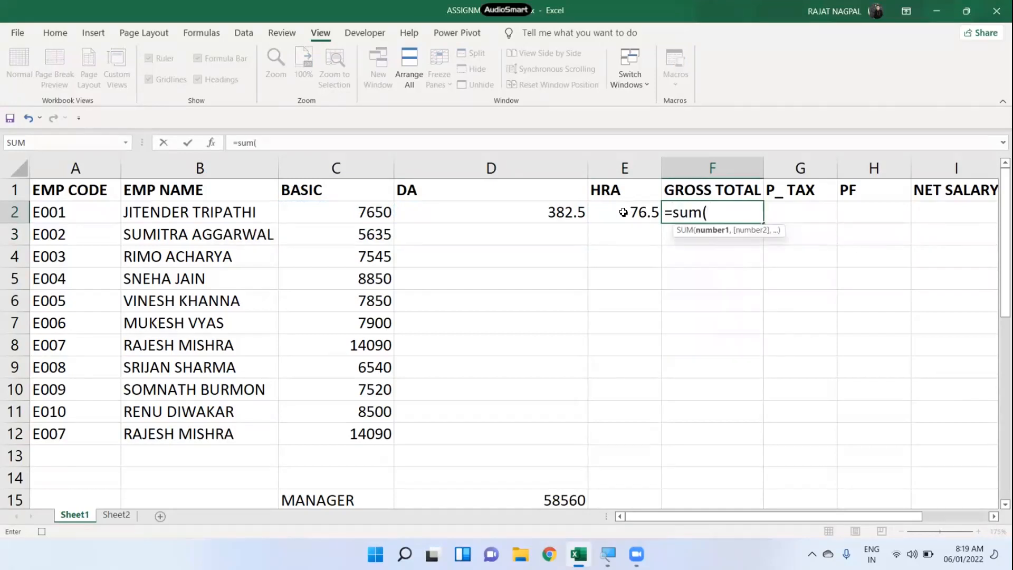
pyautogui.press('Left')
pyautogui.press('Left')
pyautogui.press('Left')
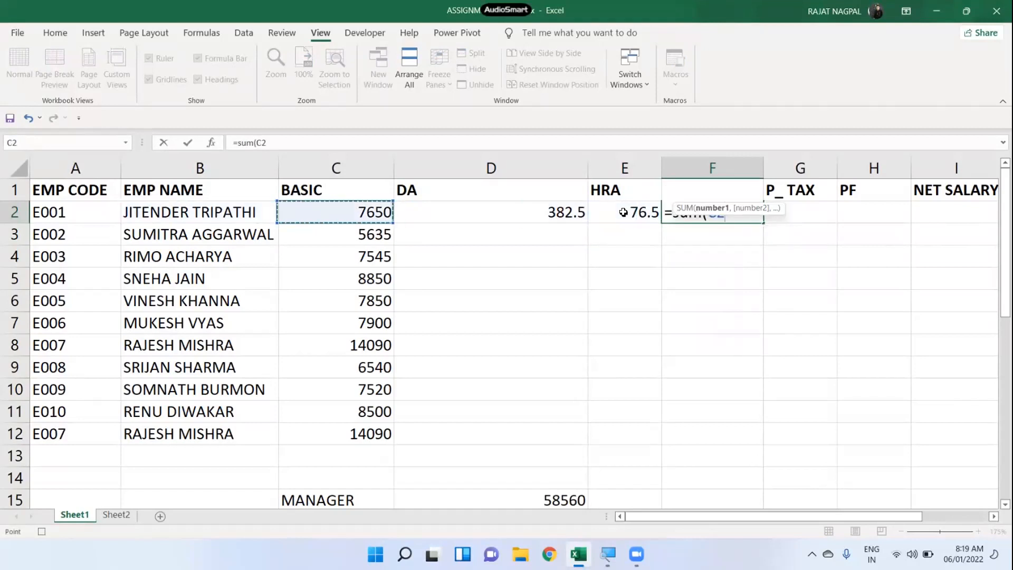
pyautogui.hotkey('shift', 'Right')
pyautogui.hotkey('shift', 'Right')
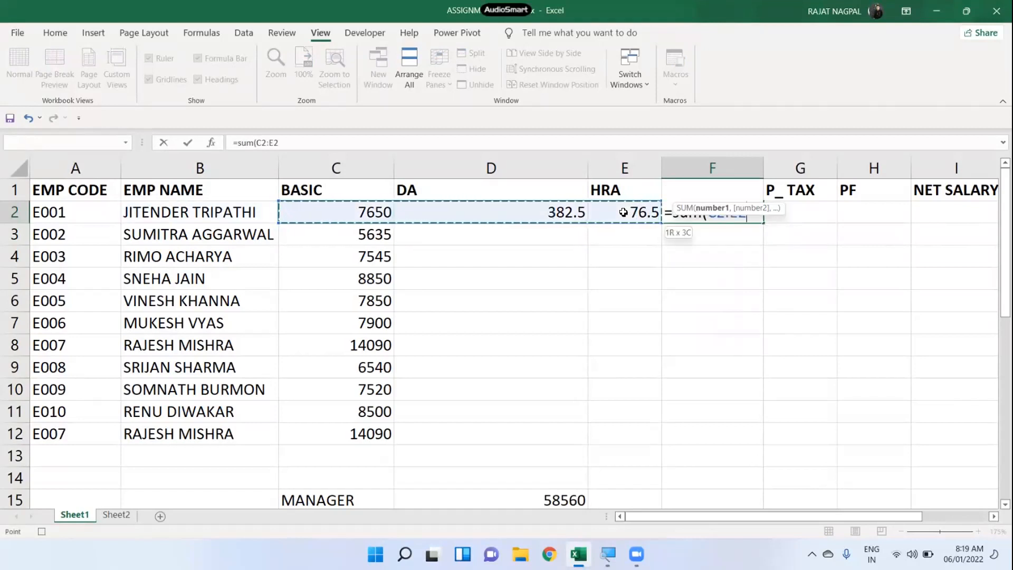
pyautogui.press('Return')
pyautogui.press('Up')
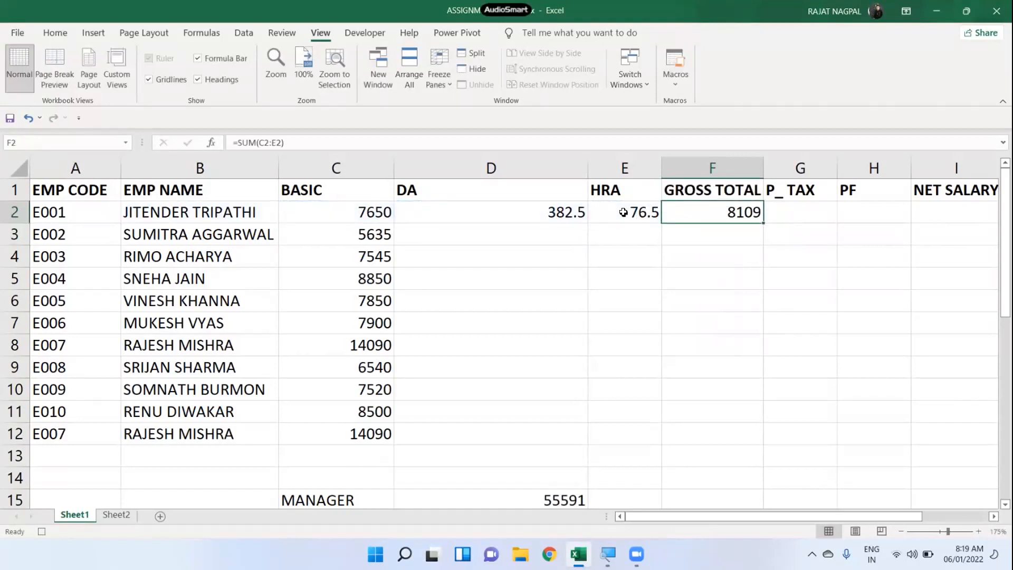
# Calculate the first employee's P_TAX in G2 as 1% of the gross total with =F2*1%
pyautogui.press('Right')
pyautogui.write('=')
pyautogui.press('Left')
pyautogui.write('*1%')
pyautogui.press('Return')
pyautogui.press('Up')
pyautogui.press('Right')
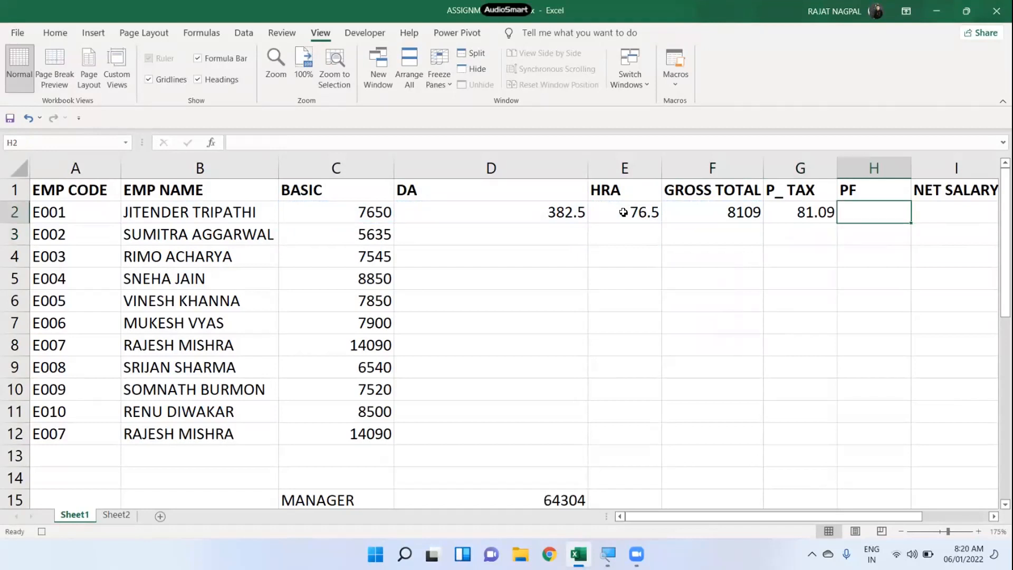
# Calculate the first employee's PF in H2 as 2% of the gross total with =F2*2%
pyautogui.write('==')
pyautogui.press('Left')
pyautogui.press('Left')
pyautogui.write('*2%')
pyautogui.press('Return')
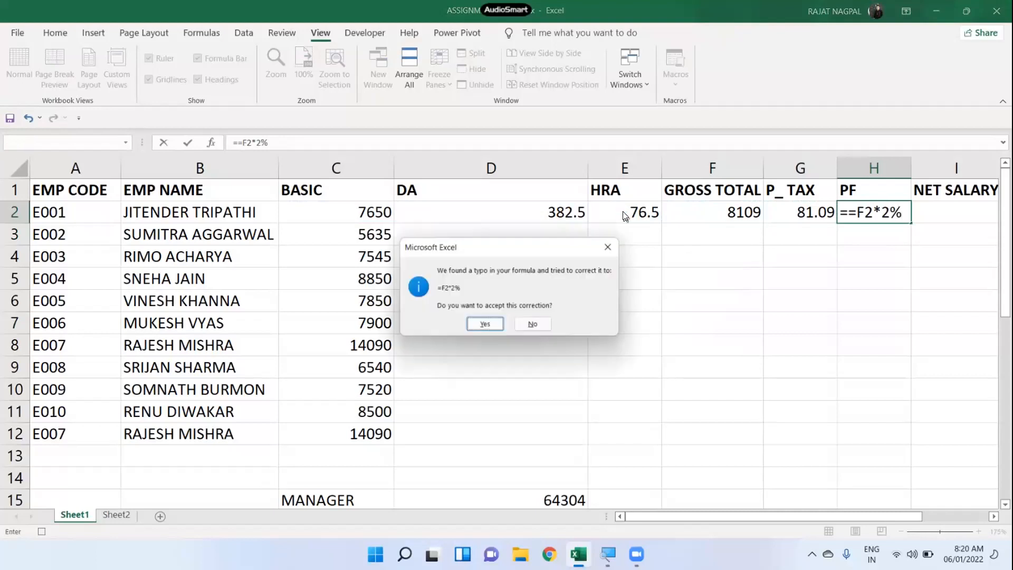
pyautogui.press('Return')
pyautogui.press('Up')
pyautogui.press('Right')
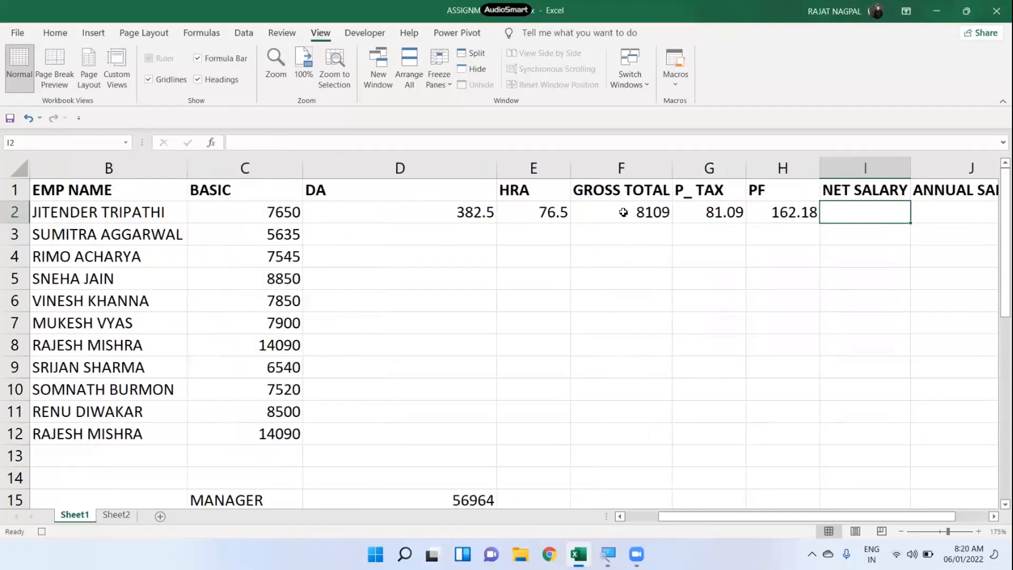
# Calculate the first employee's net salary in I2 by adding gross total, P_TAX and PF with =F2+G2+H2
pyautogui.write('==')
pyautogui.press('Left')
pyautogui.press('Left')
pyautogui.press('Left')
pyautogui.write('+')
pyautogui.press('Left')
pyautogui.press('Left')
pyautogui.write('+')
pyautogui.press('Left')
pyautogui.press('Left')
pyautogui.press('Right')
pyautogui.press('Return')
pyautogui.press('Return')
pyautogui.press('Right')
pyautogui.press('Up')
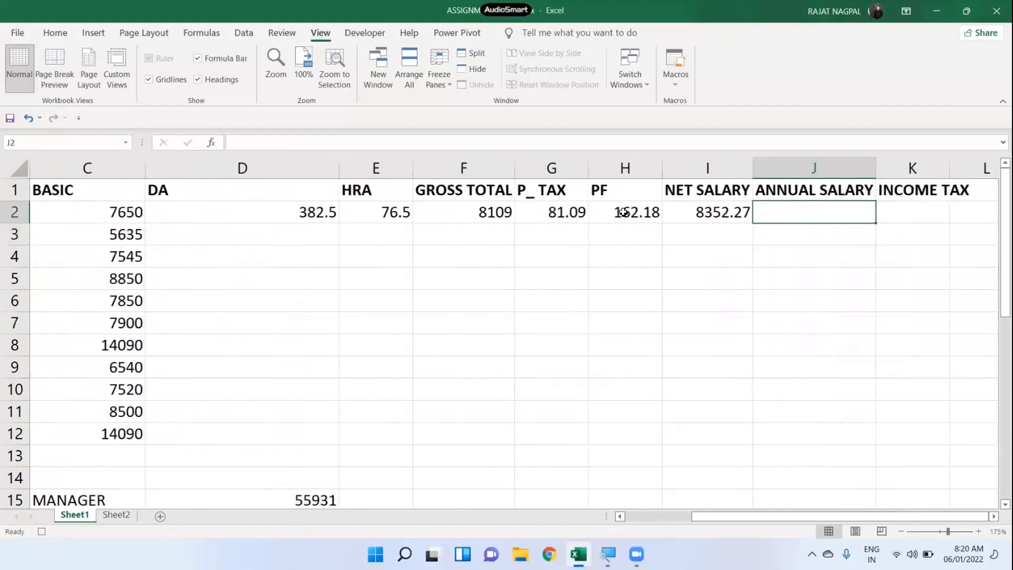
# Calculate the first employee's annual salary in J2 as twelve times the net salary with =I2*12
pyautogui.write('=')
pyautogui.press('Down')
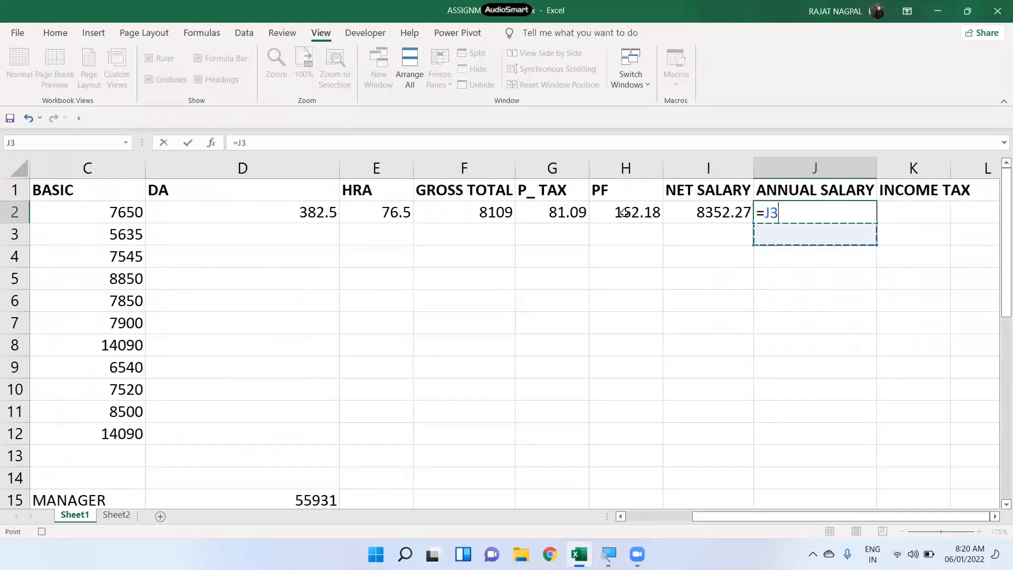
pyautogui.press('Up')
pyautogui.press('Left')
pyautogui.write('*12')
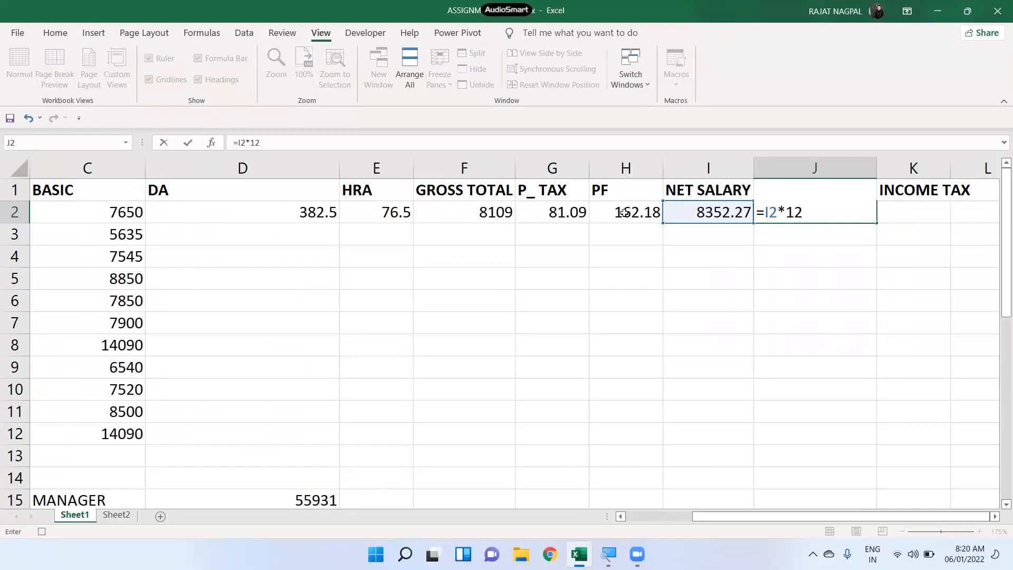
pyautogui.press('Return')
pyautogui.press('Up')
pyautogui.press('Right')
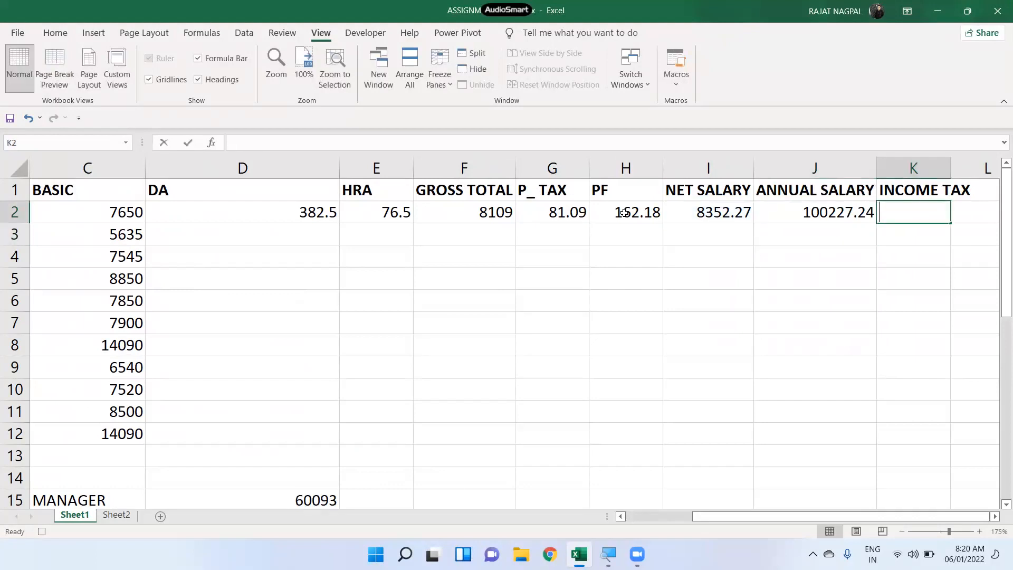
# Calculate the first employee's income tax in K2 as 10% of the annual salary with =J2*10%
pyautogui.write('=')
pyautogui.press('Left')
pyautogui.write('*10%')
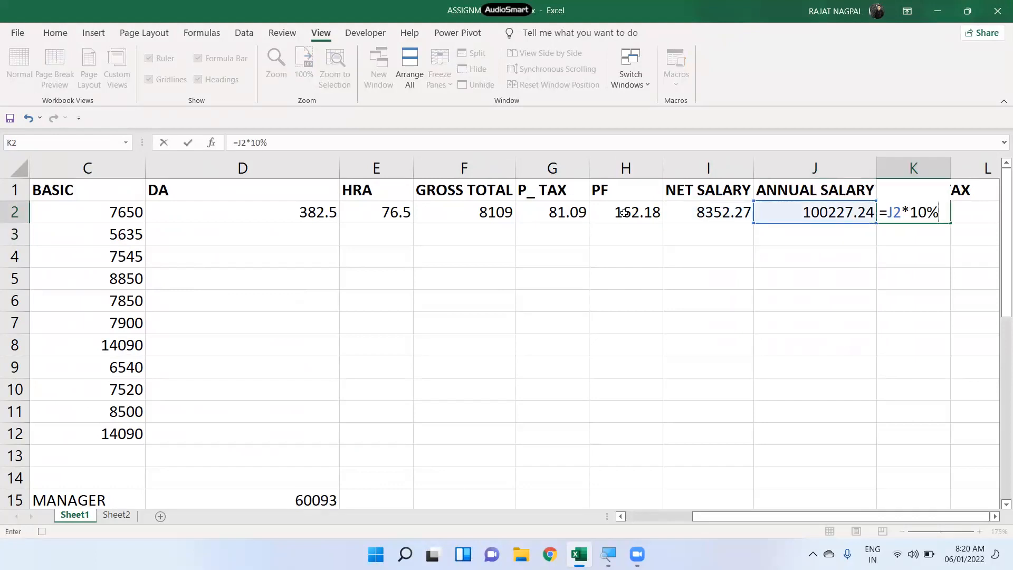
pyautogui.press('Return')
# Fill the formulas in D2:K2 down through row 12 for all employees
pyautogui.click(263, 208)
pyautogui.moveTo(311, 209); pyautogui.dragTo(946, 225)
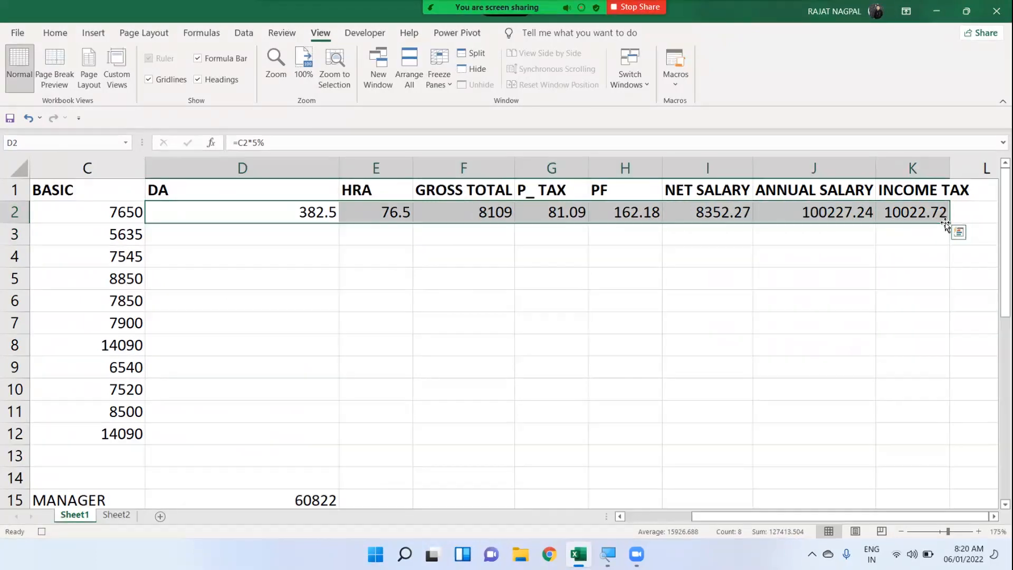
pyautogui.doubleClick(946, 224)
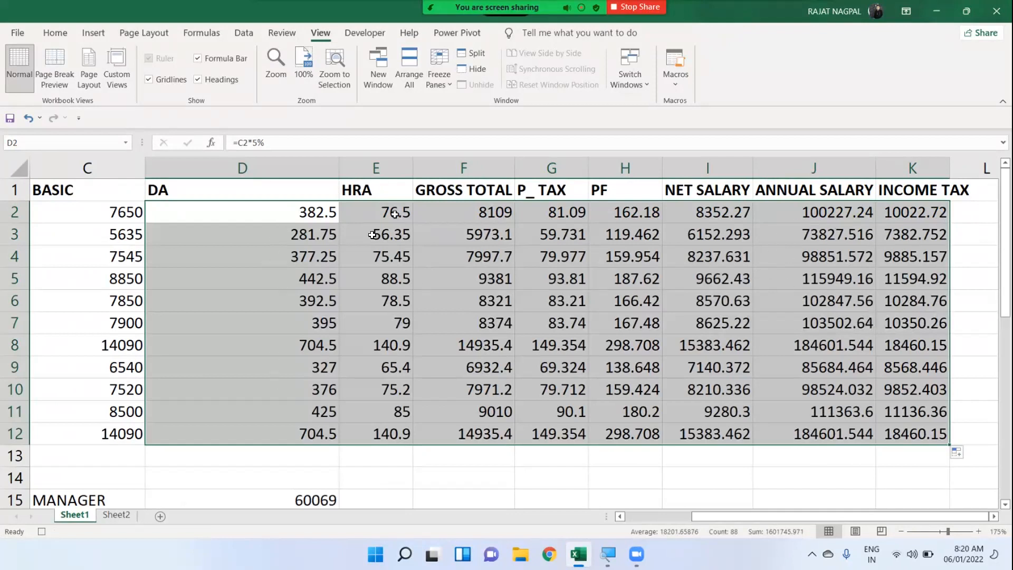
pyautogui.click(246, 216)
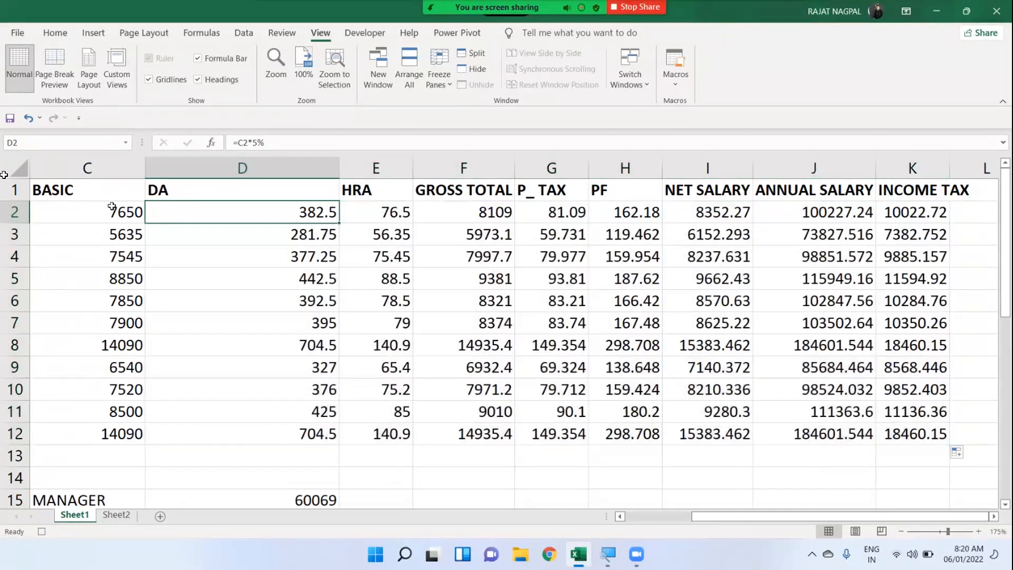
# Format the employee code, name and basic columns in A1:C12 as bold, italic and underlined
pyautogui.hscroll(-2, 112, 206)
pyautogui.moveTo(105, 187); pyautogui.dragTo(362, 427)
pyautogui.click(55, 34)
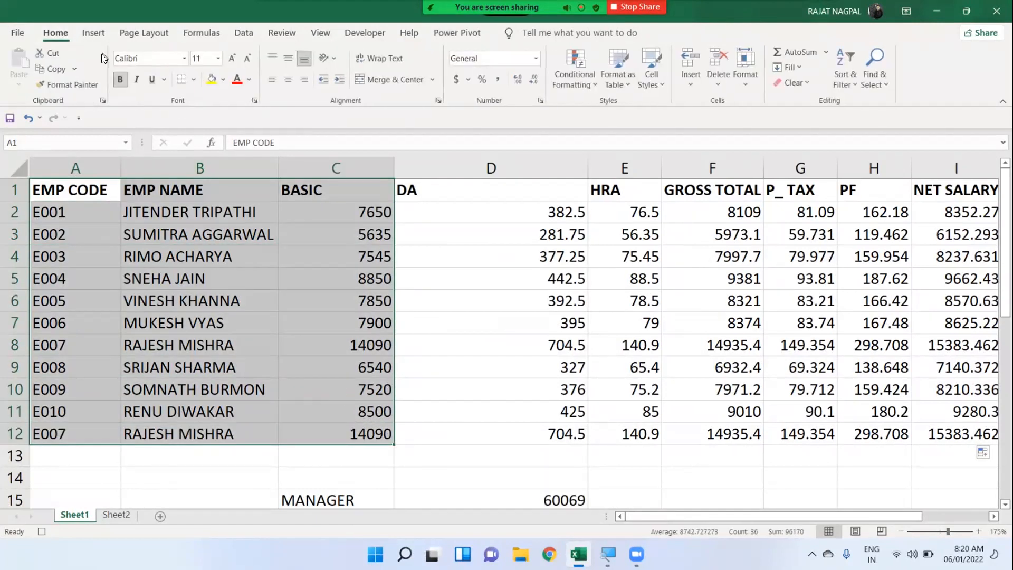
pyautogui.click(136, 79)
pyautogui.click(151, 79)
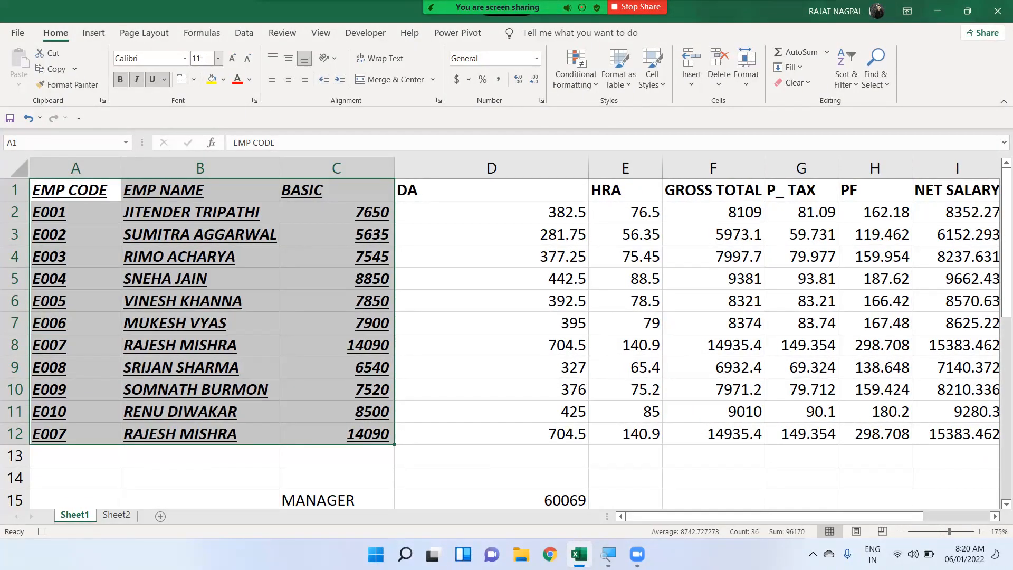
# Change the font of A1:C12 to Calibri Light
pyautogui.click(184, 58)
pyautogui.click(170, 111)
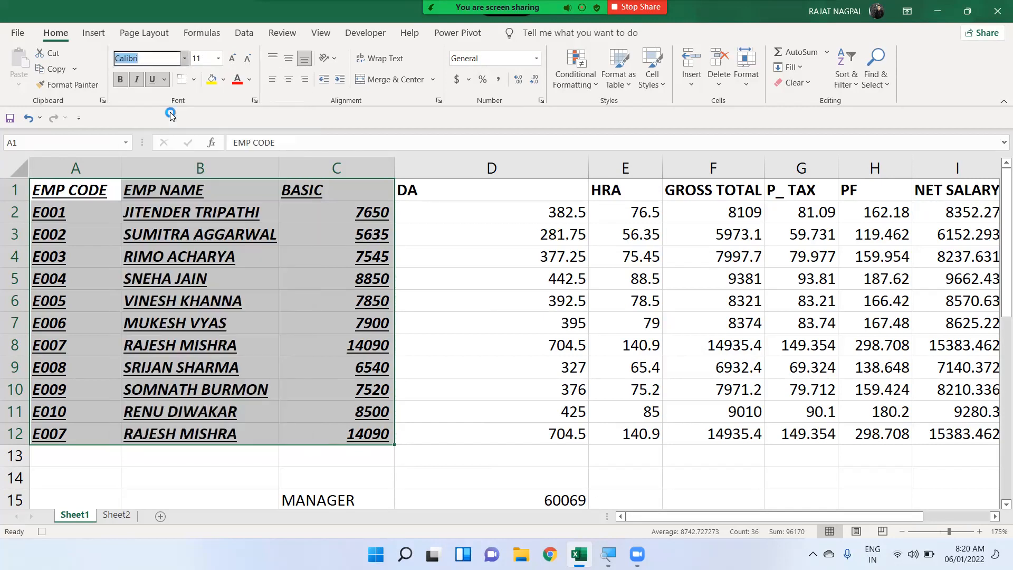
pyautogui.click(184, 58)
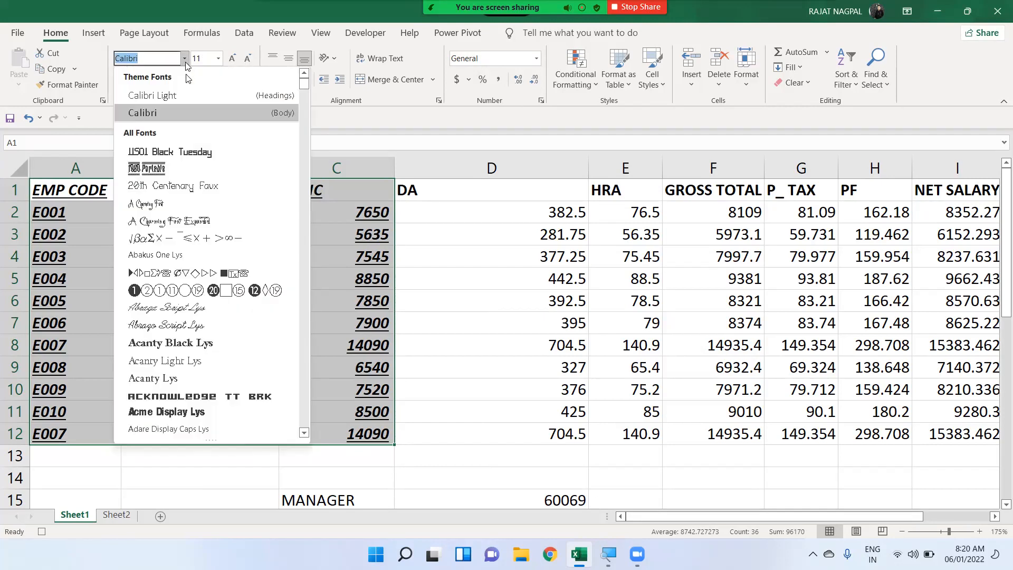
pyautogui.click(186, 93)
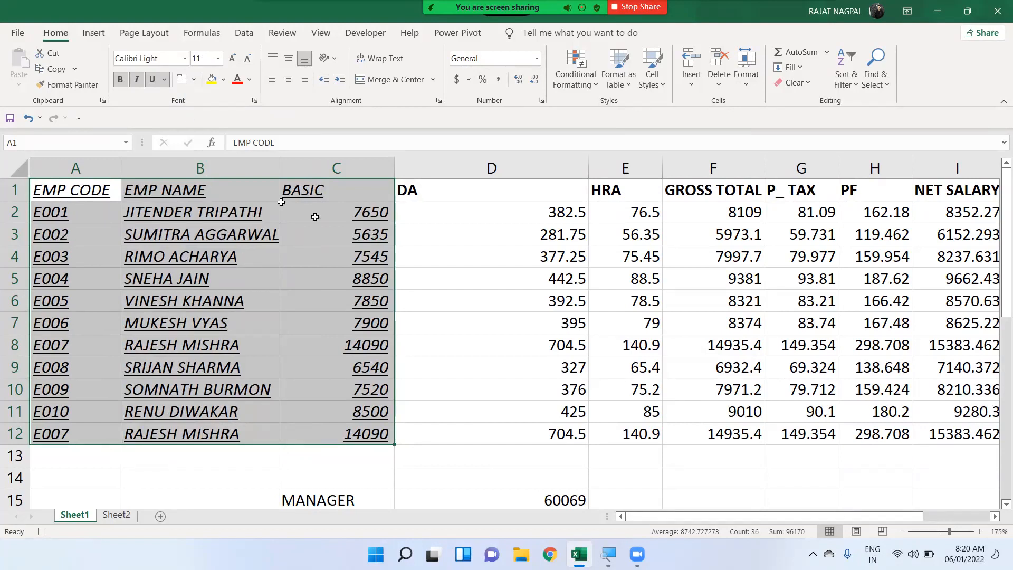
# Stop the macro recording and deselect the formatted range
pyautogui.click(321, 34)
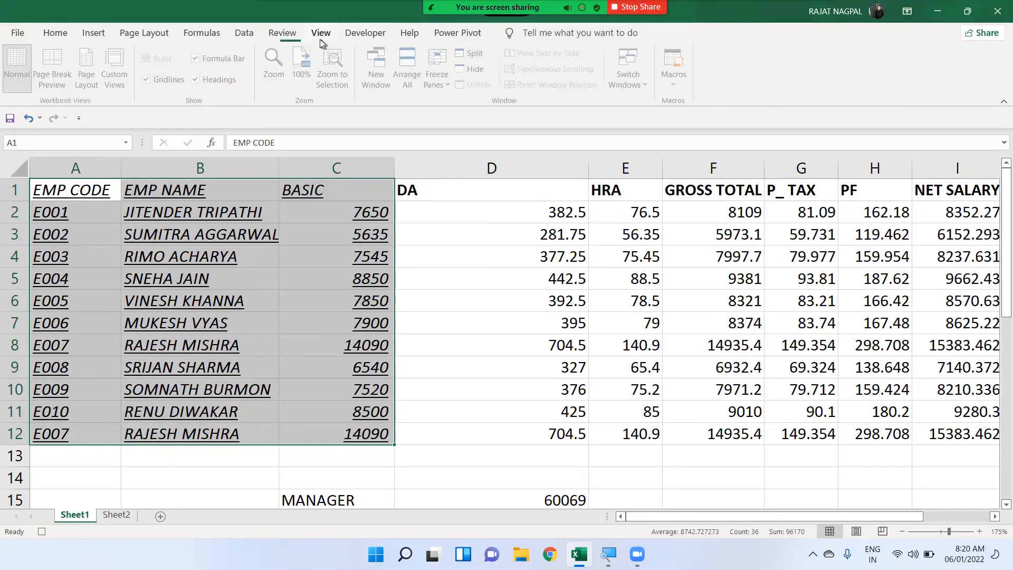
pyautogui.click(676, 79)
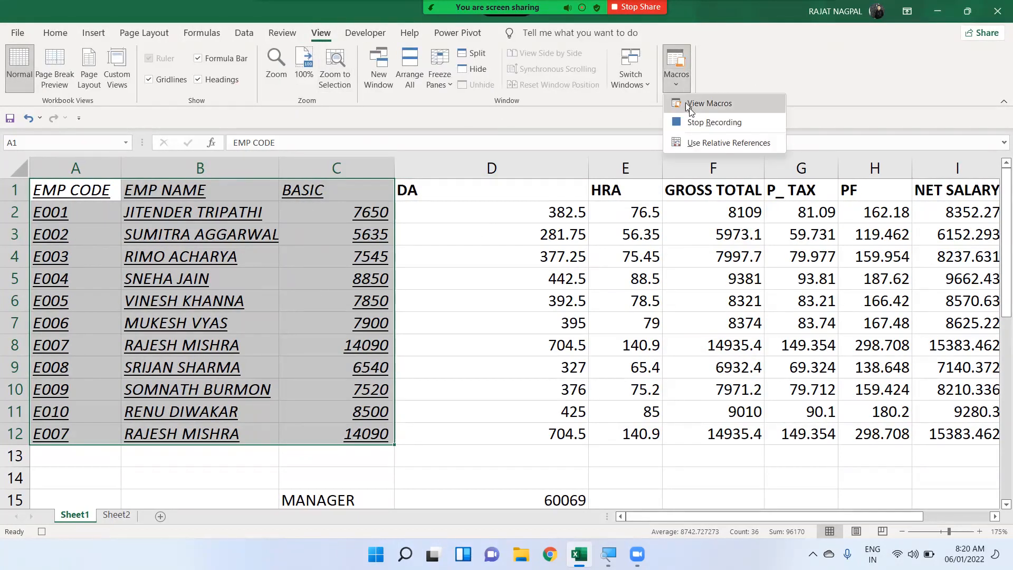
pyautogui.click(691, 123)
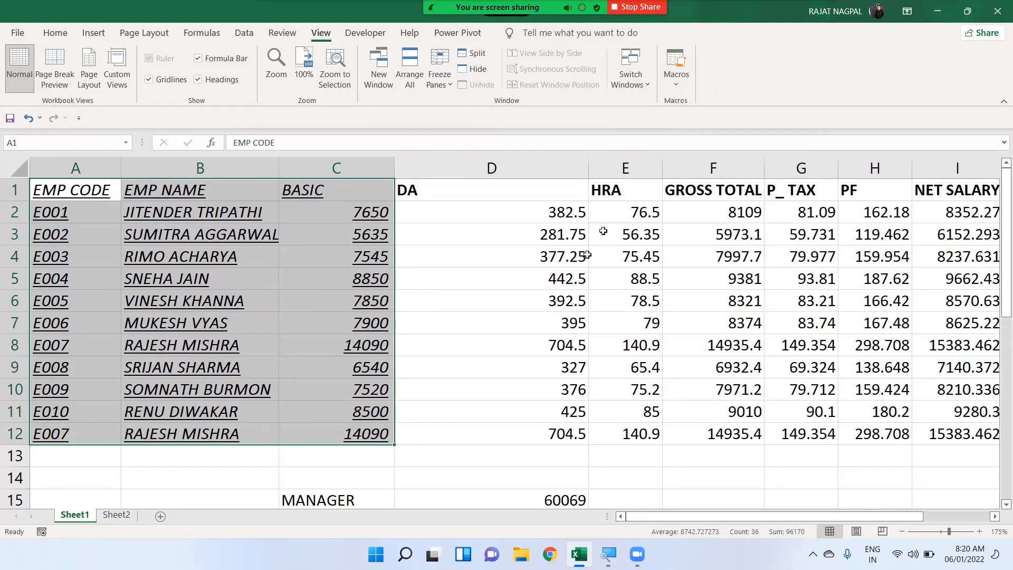
pyautogui.click(559, 255)
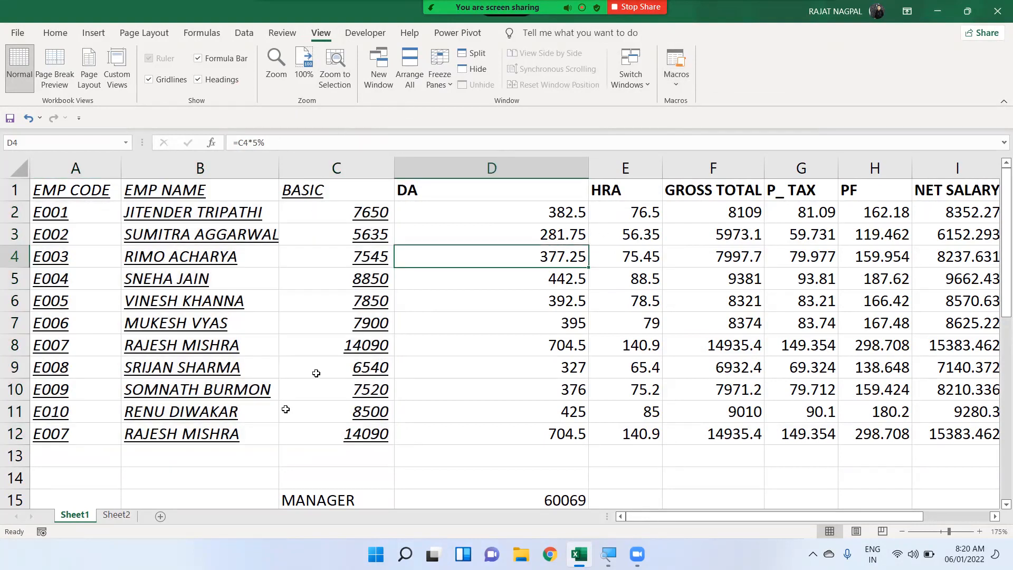
# Open Sheet2 and run the recorded salary macro on its employee table
pyautogui.click(114, 516)
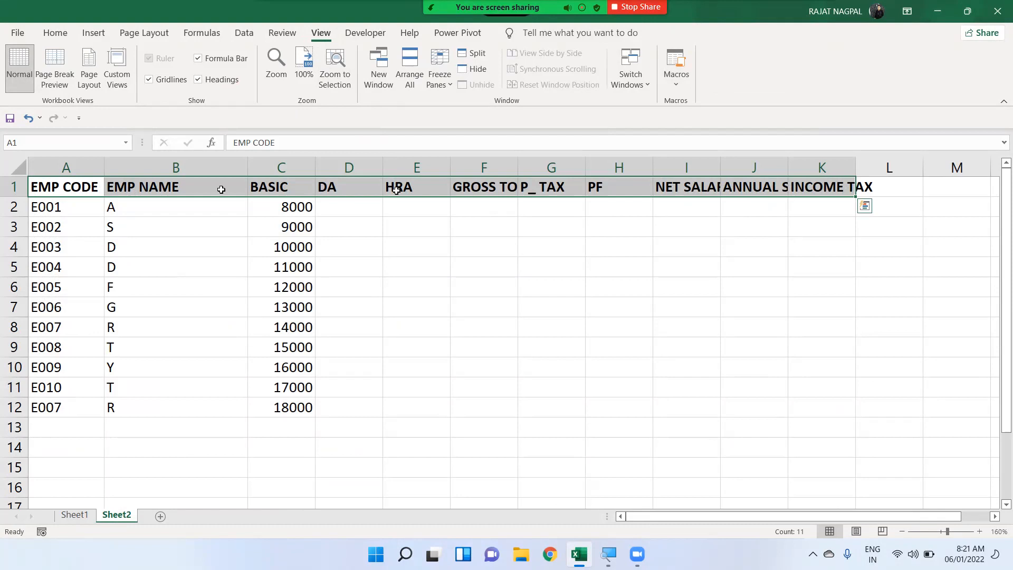
pyautogui.click(330, 209)
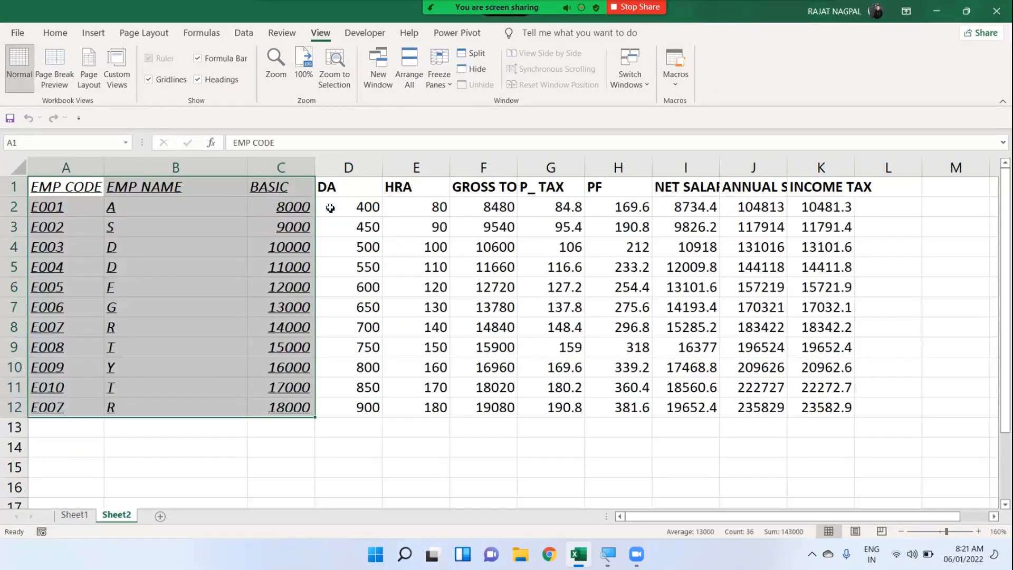
# Examine the calculated columns D2:K12 on Sheet2 and the formatting of A1:C12
pyautogui.doubleClick(364, 206)
pyautogui.press('Escape')
pyautogui.moveTo(364, 206); pyautogui.dragTo(847, 404)
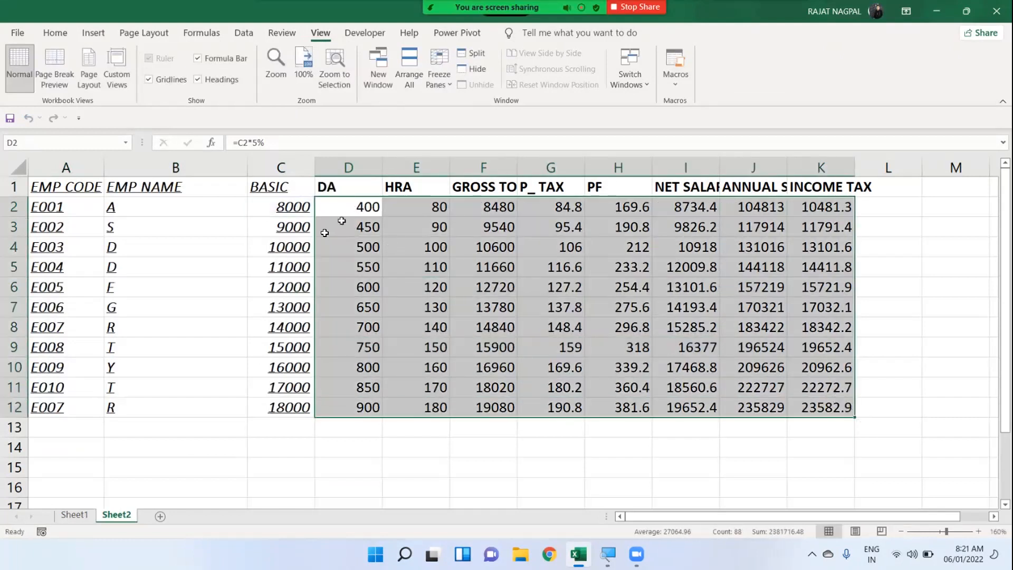
pyautogui.scroll(1, 294, 220)
pyautogui.moveTo(306, 189); pyautogui.dragTo(49, 441)
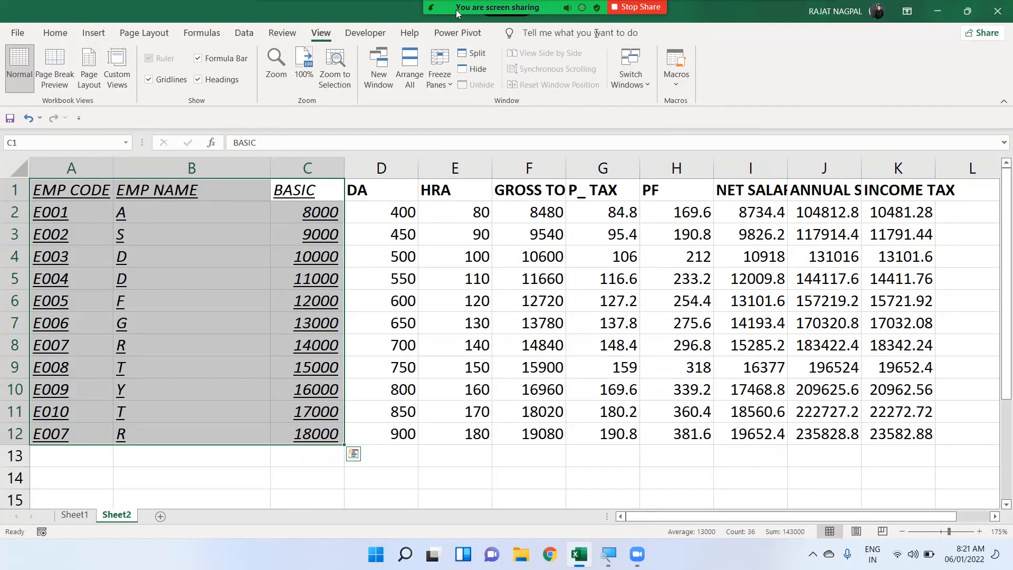
pyautogui.moveTo(463, 13)
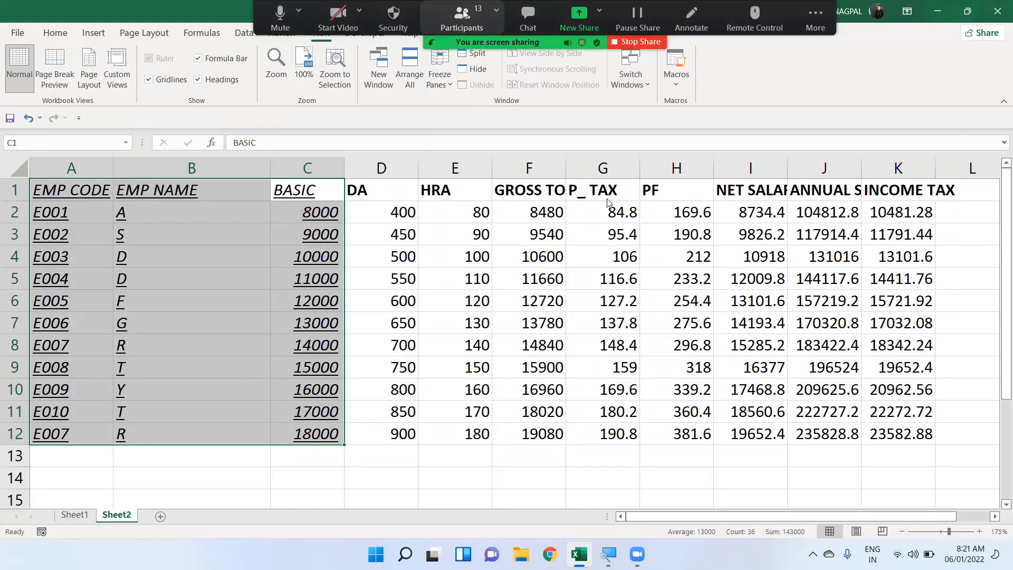
pyautogui.click(462, 13)
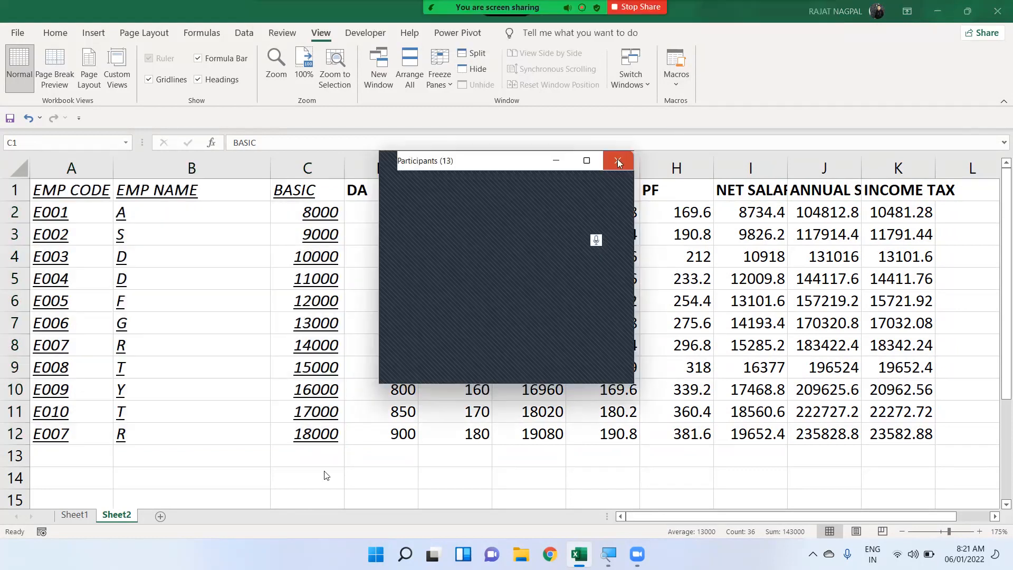
# Clear the calculated values below the headings from column D onward on both Sheet2 and Sheet1
pyautogui.moveTo(388, 211); pyautogui.dragTo(927, 450)
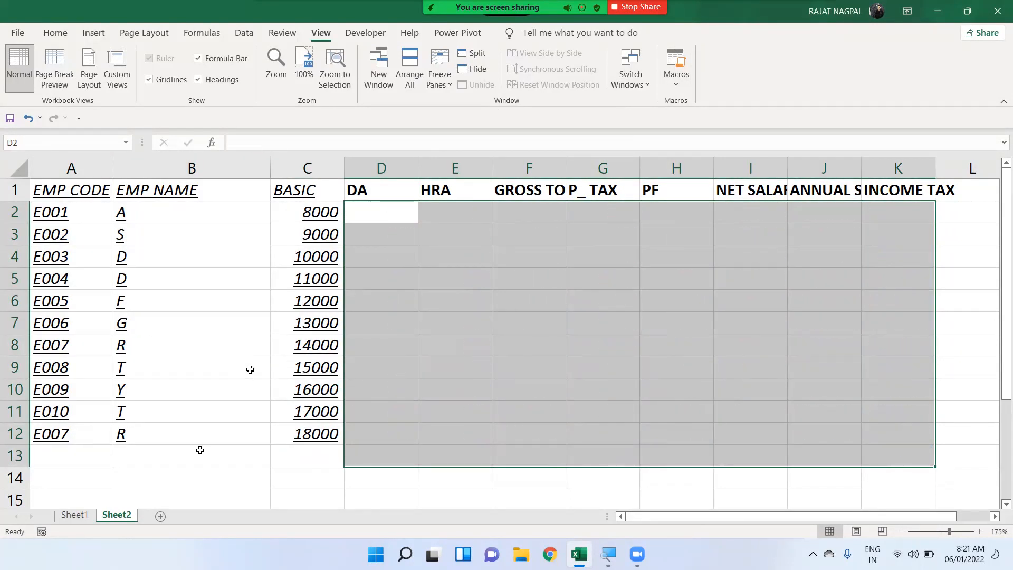
pyautogui.click(76, 514)
pyautogui.moveTo(484, 210); pyautogui.dragTo(844, 502)
pyautogui.press('Delete')
pyautogui.moveTo(559, 384); pyautogui.dragTo(32, 385)
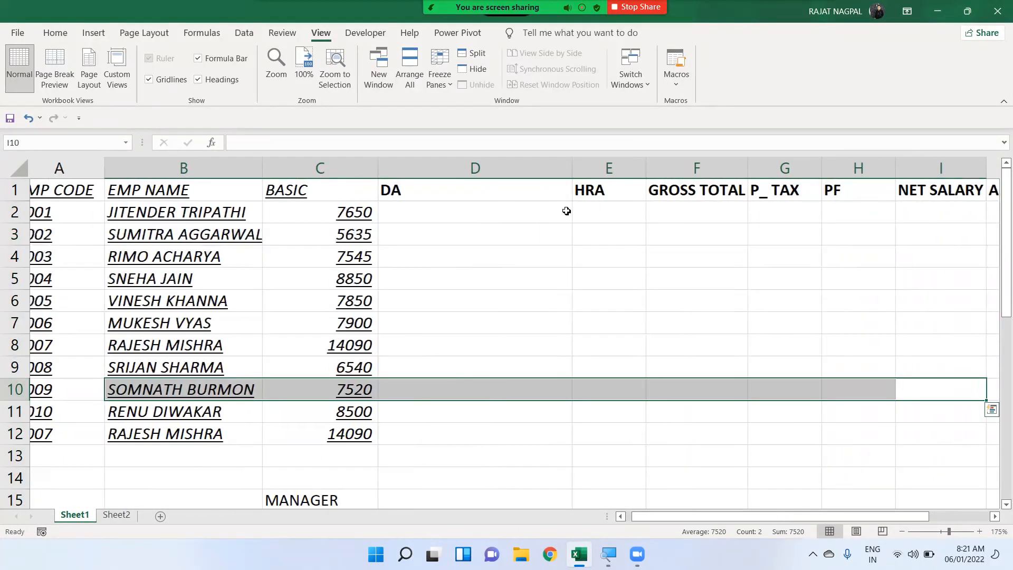
# With D2 on Sheet1 selected, start recording Macro2 in this workbook with the shortcut key Q
pyautogui.click(507, 219)
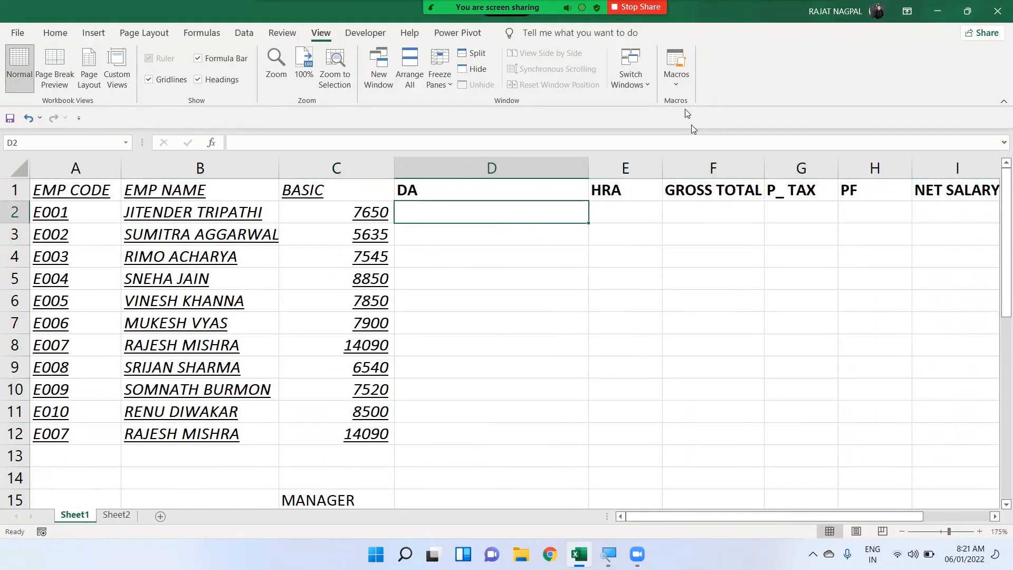
pyautogui.click(676, 71)
pyautogui.click(716, 123)
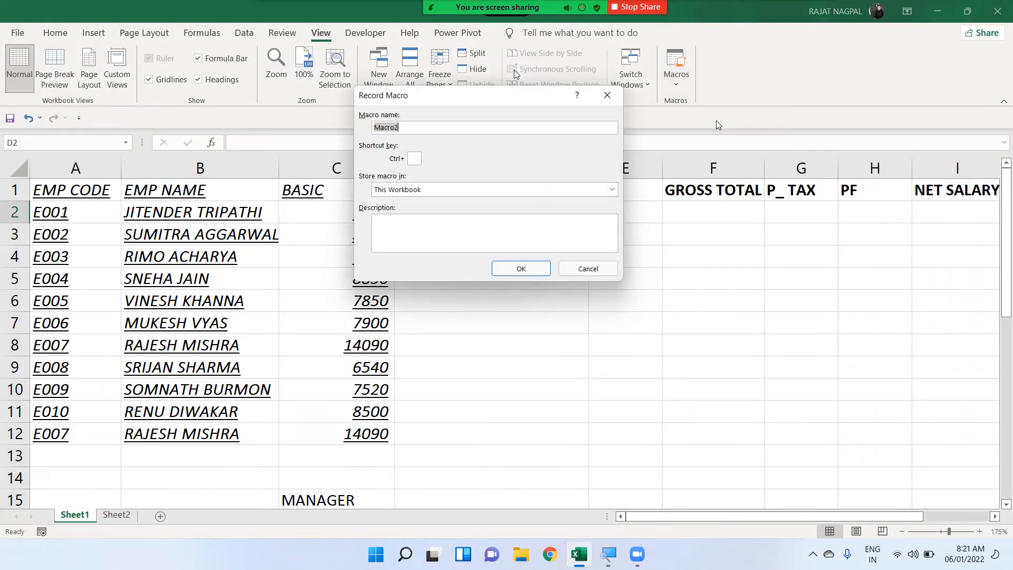
pyautogui.click(414, 159)
pyautogui.write('Q')
pyautogui.click(520, 270)
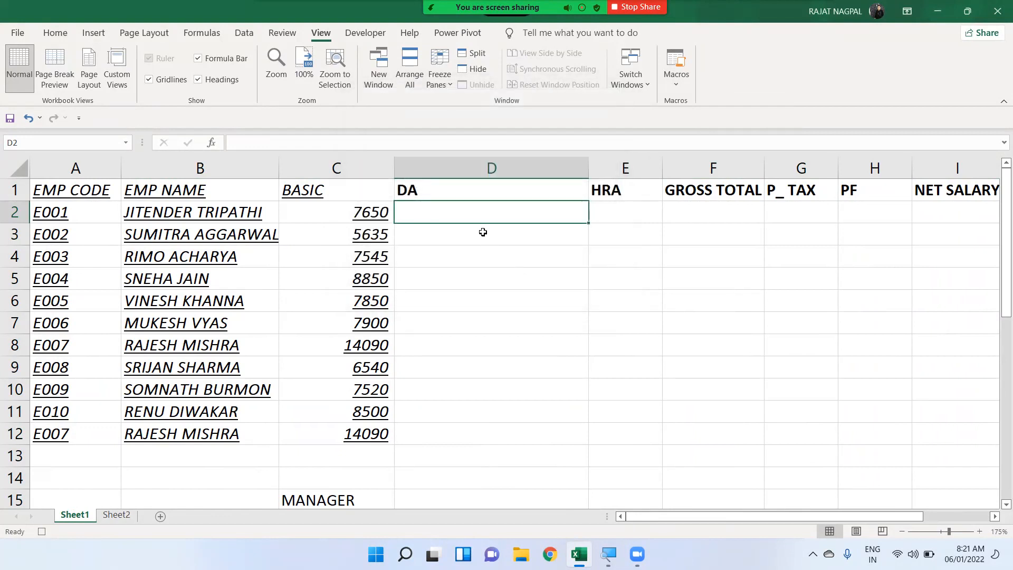
# Calculate the first employee's DA in D2 as 1% of the basic salary with =C2*1%
pyautogui.write('=C2')
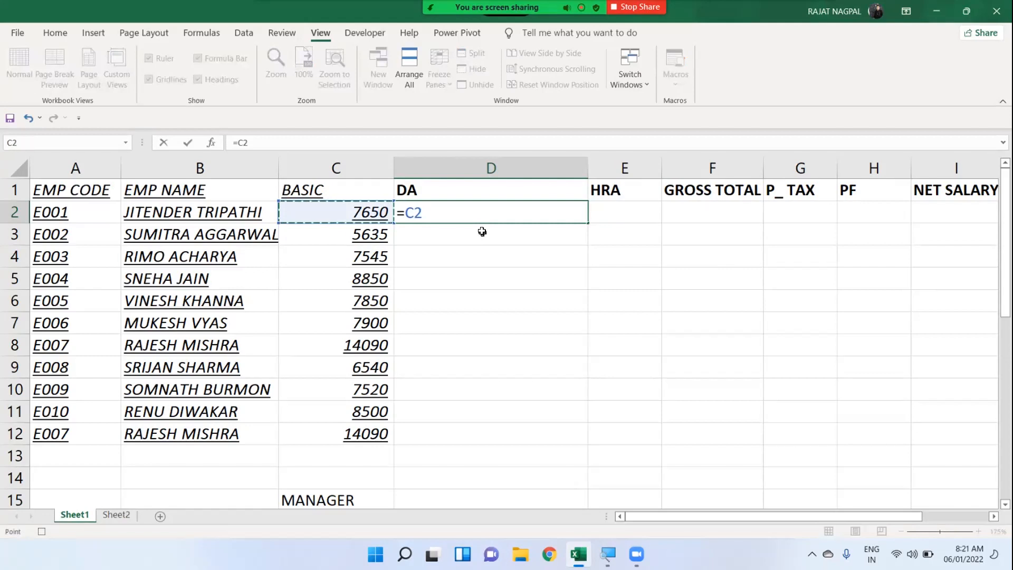
pyautogui.write('*1%')
pyautogui.press('Return')
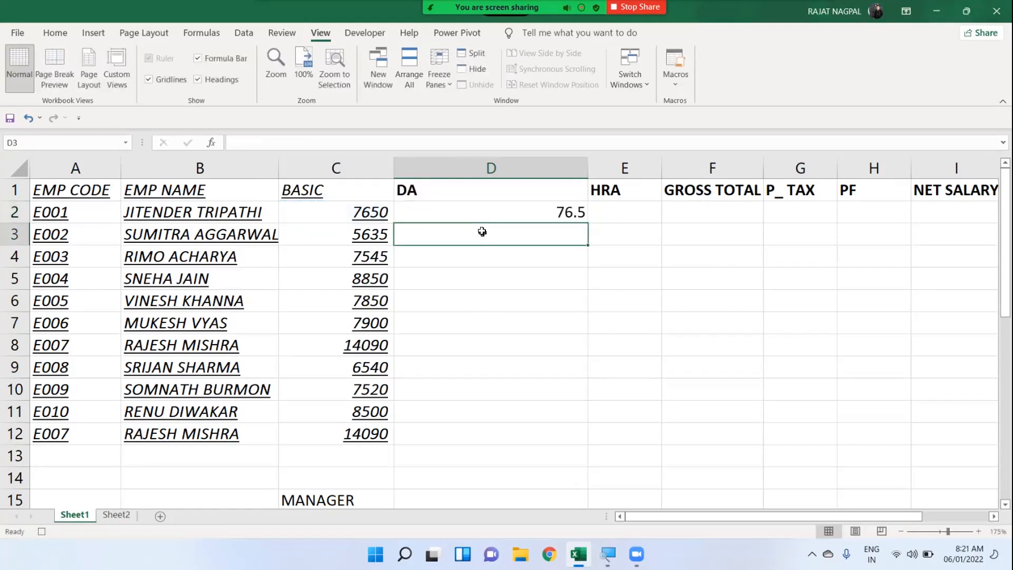
# Try to calculate the first employee's HRA in E2 with the formula =C2=2%
pyautogui.click(615, 216)
pyautogui.write('=')
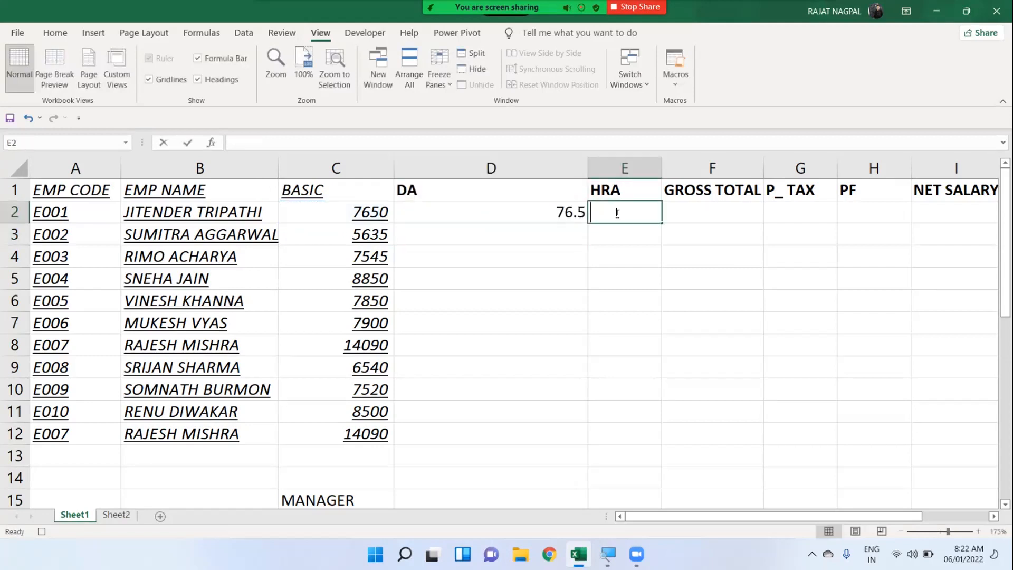
pyautogui.press('Left')
pyautogui.press('Left')
pyautogui.write('=2')
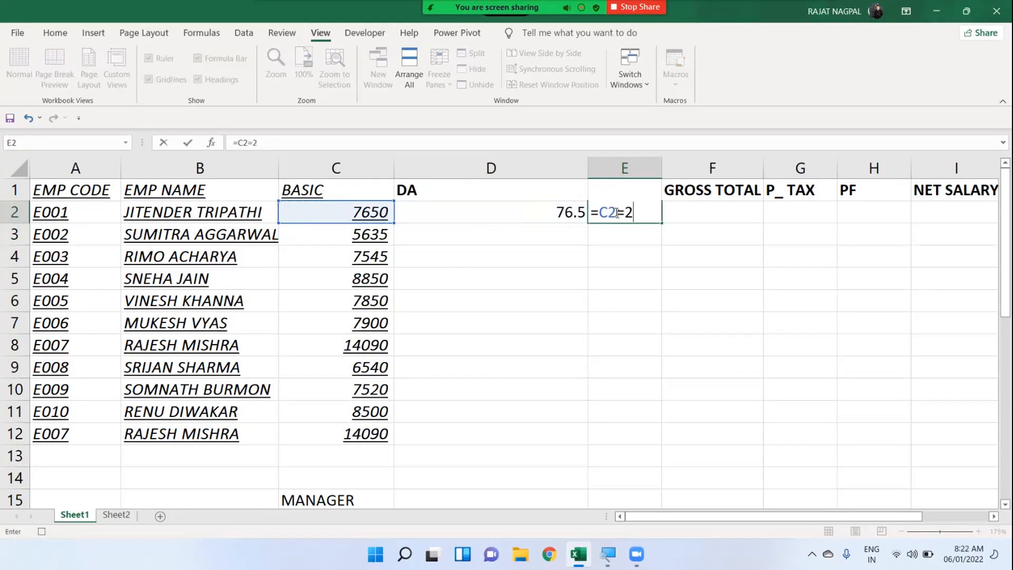
pyautogui.write('%')
pyautogui.press('Return')
# Replace the HRA formula in E2 with =C2*2%
pyautogui.click(617, 212)
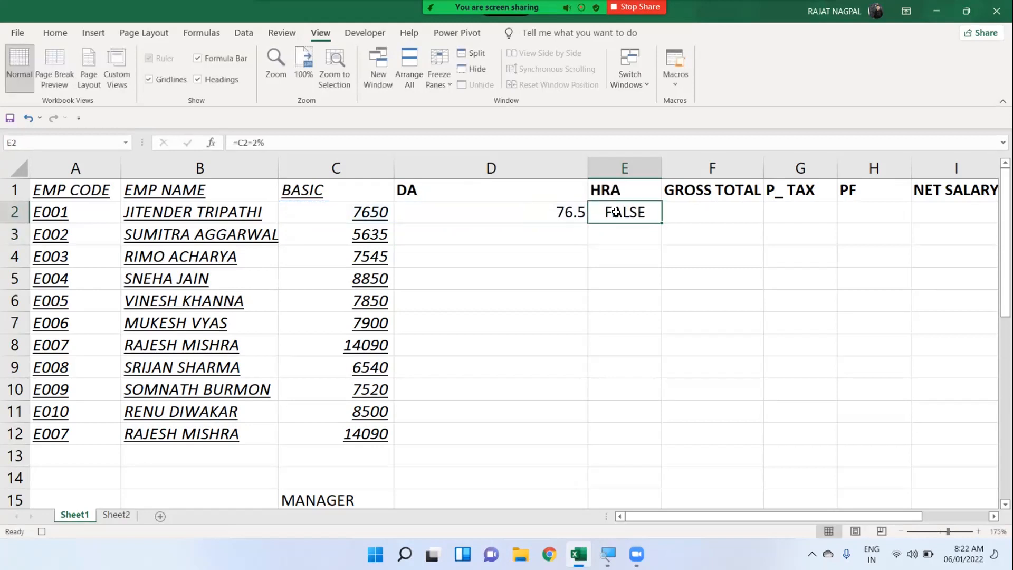
pyautogui.write('=')
pyautogui.press('Left')
pyautogui.press('Left')
pyautogui.write('*2%')
pyautogui.press('Return')
# Calculate the first employee's gross total in F2 by adding the basic salary, DA and HRA
pyautogui.click(617, 213)
pyautogui.press('Right')
pyautogui.write('=')
pyautogui.press('Left')
pyautogui.press('Left')
pyautogui.write('+')
pyautogui.press('Down')
pyautogui.press('Left')
pyautogui.press('Left')
pyautogui.press('Up')
pyautogui.write('+')
pyautogui.press('Left')
pyautogui.press('Return')
# Calculate the first employee's P_TAX in G2 as 2% of the gross total with =F2*2%
pyautogui.press('Up')
pyautogui.press('Right')
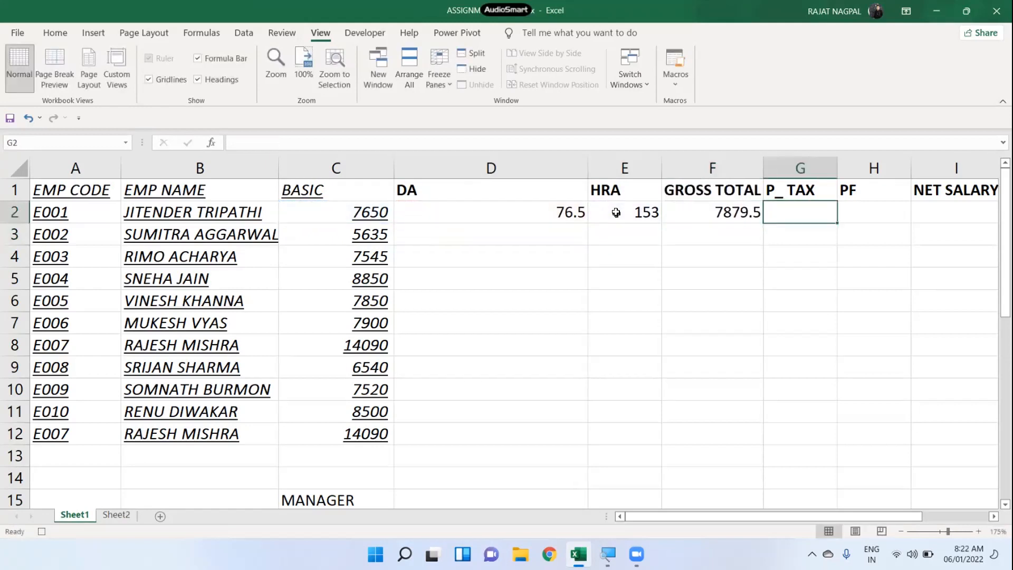
pyautogui.write('=')
pyautogui.press('Left')
pyautogui.write('*2')
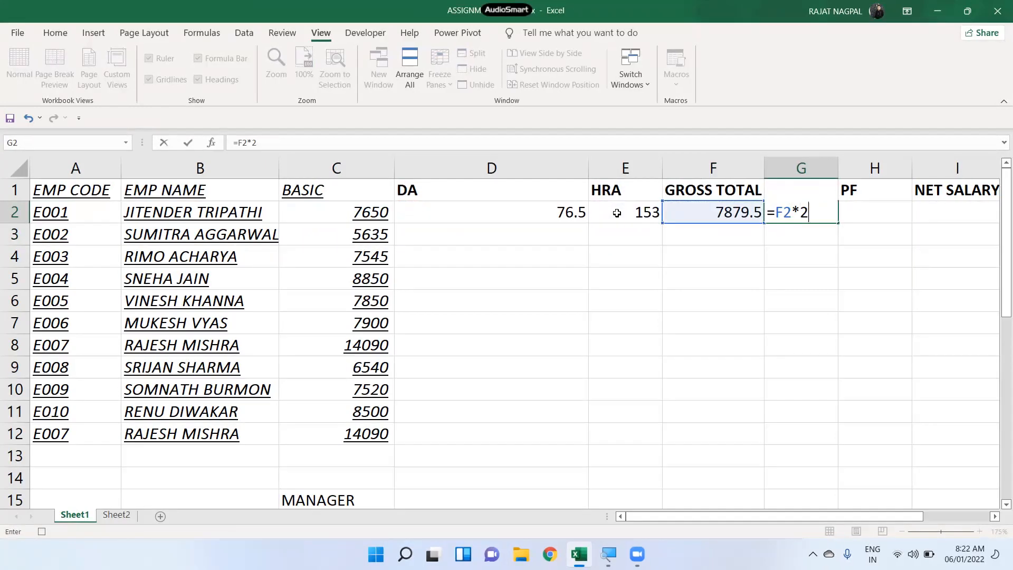
pyautogui.write('%')
pyautogui.press('Tab')
# Enter =F2*1& in H2 for the first employee's PF and accept the suggested formula correction
pyautogui.write('=')
pyautogui.press('Left')
pyautogui.press('Left')
pyautogui.write('*1&')
pyautogui.press('Return')
pyautogui.press('Return')
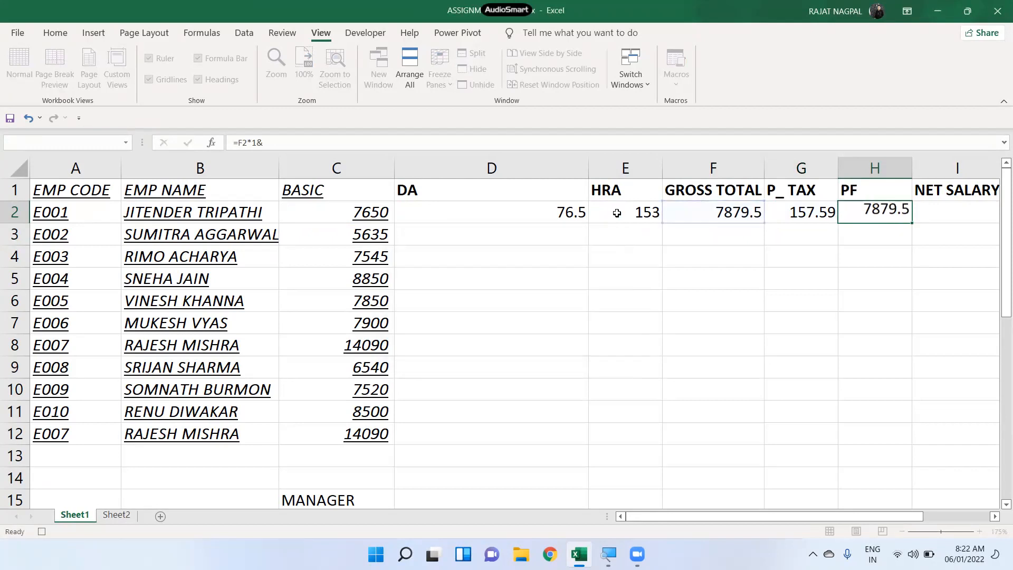
# Calculate the first employee's net salary in I2 from gross total, P_TAX and PF with =F2+G2+H2
pyautogui.press('Tab')
pyautogui.write('=')
pyautogui.press('Left')
pyautogui.press('Left')
pyautogui.press('Left')
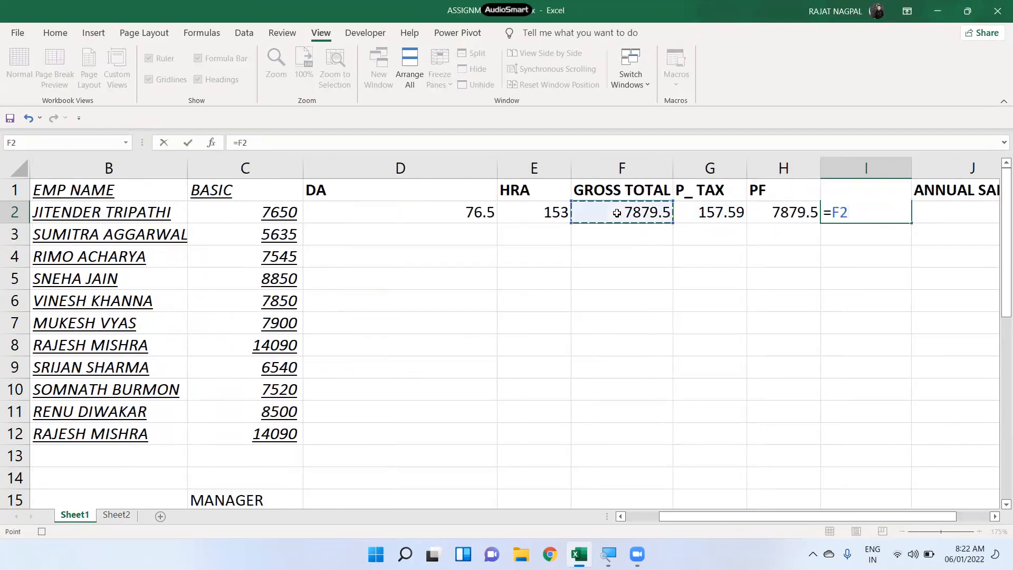
pyautogui.write('+')
pyautogui.press('Left')
pyautogui.press('Left')
pyautogui.write('+')
pyautogui.press('Left')
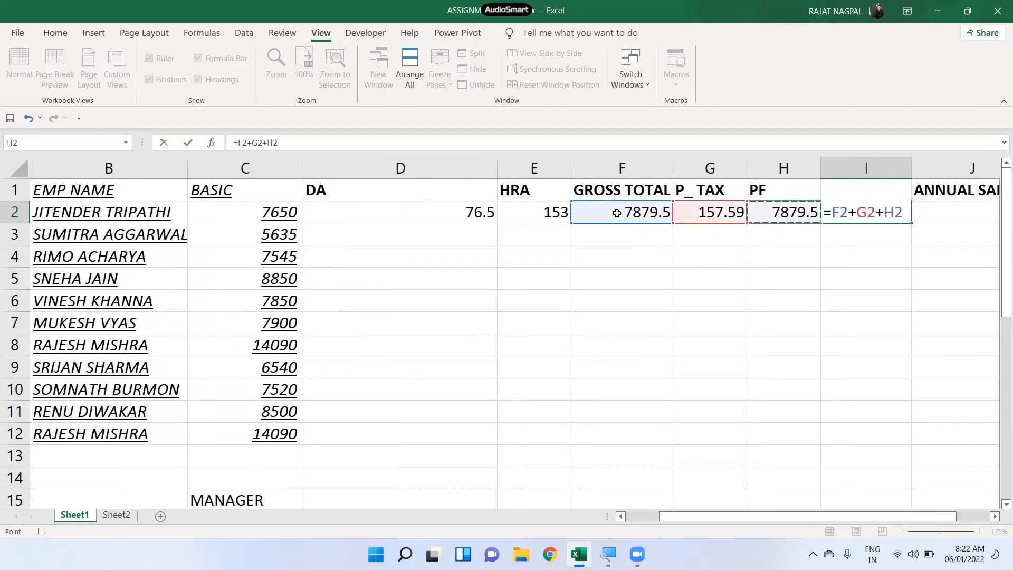
pyautogui.press('Return')
# Calculate the first employee's annual salary in J2 as twelve times the net salary with =I2*12
pyautogui.press('Right')
pyautogui.press('Right')
pyautogui.press('Right')
pyautogui.press('Right')
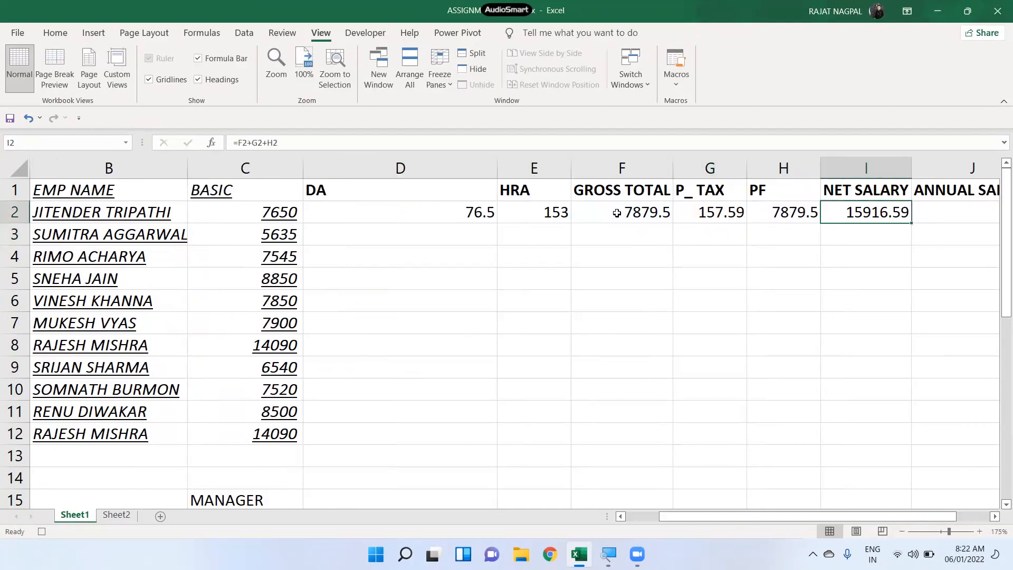
pyautogui.press('Left')
pyautogui.write('=')
pyautogui.click(617, 213)
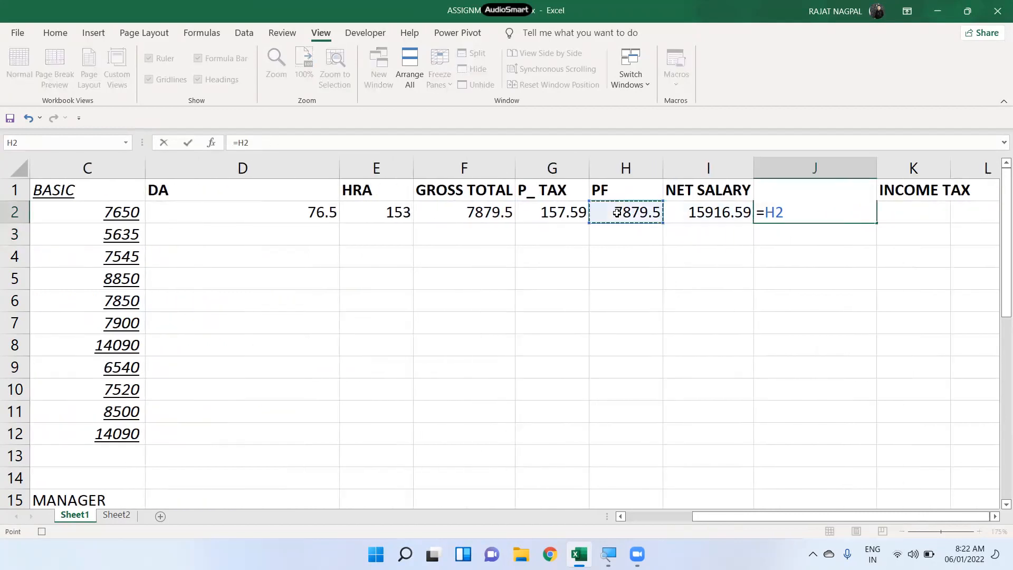
pyautogui.press('Right')
pyautogui.write('*12')
pyautogui.press('Return')
# Calculate the first employee's income tax in K2 as 10% of the annual salary with =J2*10%
pyautogui.press('Up')
pyautogui.press('Right')
pyautogui.write('=')
pyautogui.press('Left')
pyautogui.write('10%')
pyautogui.press('Return')
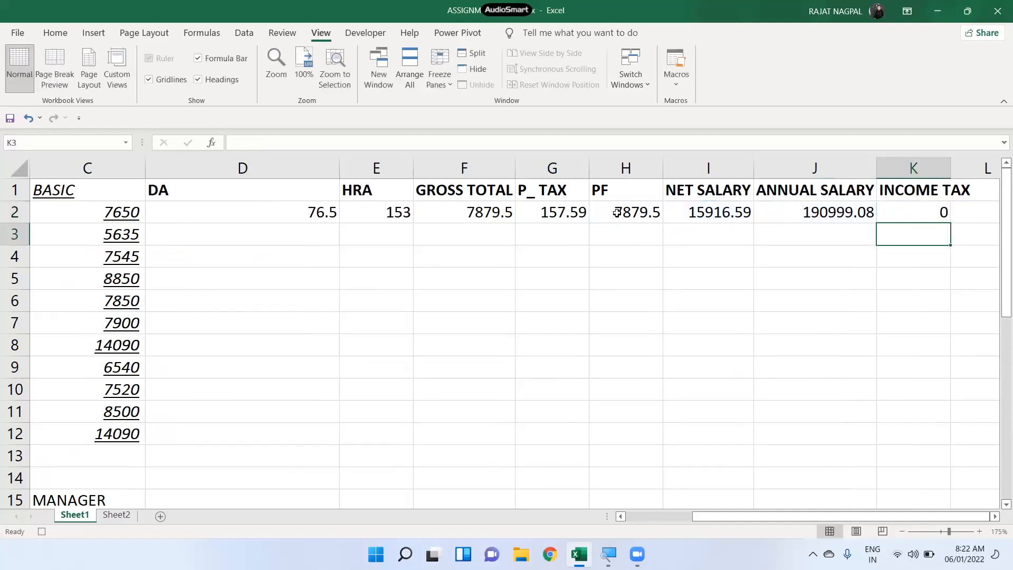
pyautogui.click(915, 214)
pyautogui.doubleClick(925, 210)
pyautogui.click(904, 212)
pyautogui.write('*')
pyautogui.press('Return')
pyautogui.write('.')
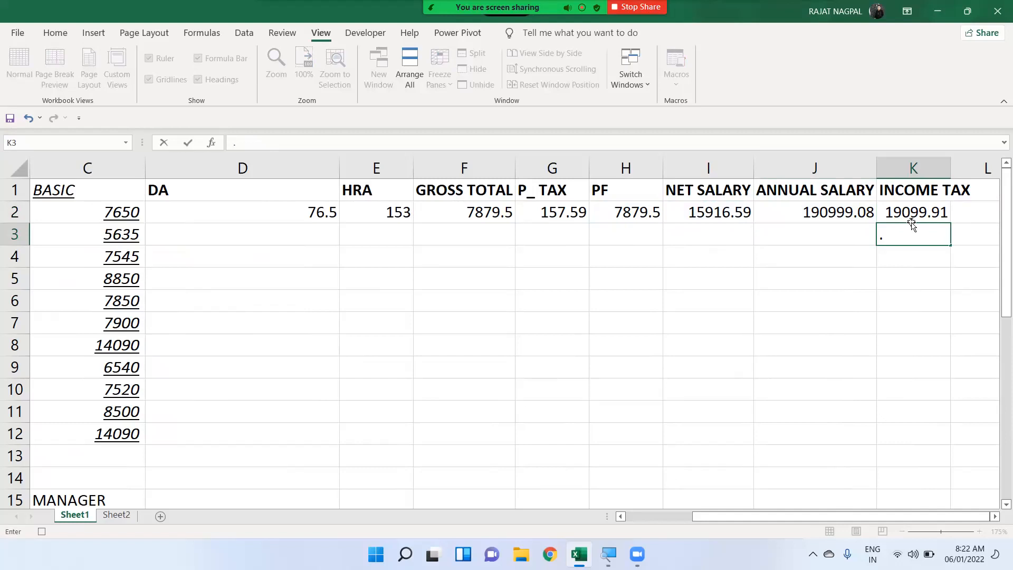
pyautogui.press('Return')
# Fill the new formulas in D2:K2 down through row 12 for all employees
pyautogui.moveTo(280, 211); pyautogui.dragTo(886, 216)
pyautogui.doubleClick(952, 224)
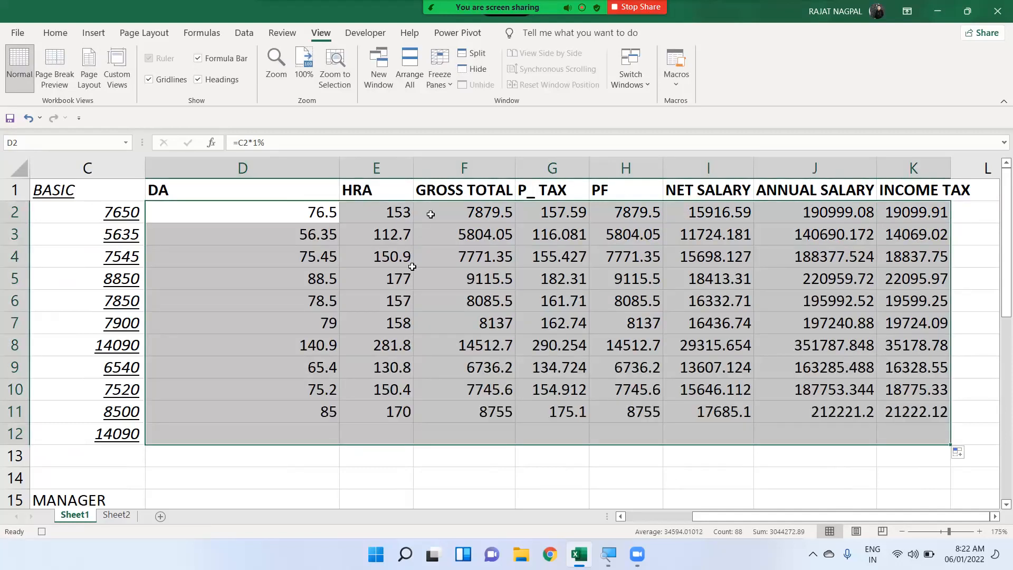
# Set the font of the employee table range A1:D12 on Sheet1 to Admo Display Lys
pyautogui.click(392, 256)
pyautogui.moveTo(393, 256); pyautogui.dragTo(500, 427)
pyautogui.click(55, 32)
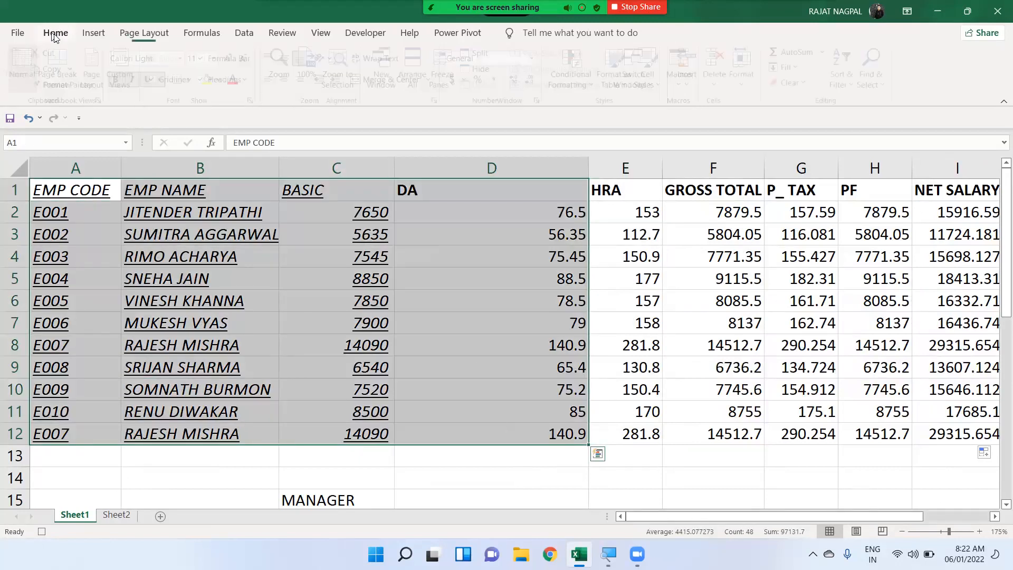
pyautogui.click(184, 58)
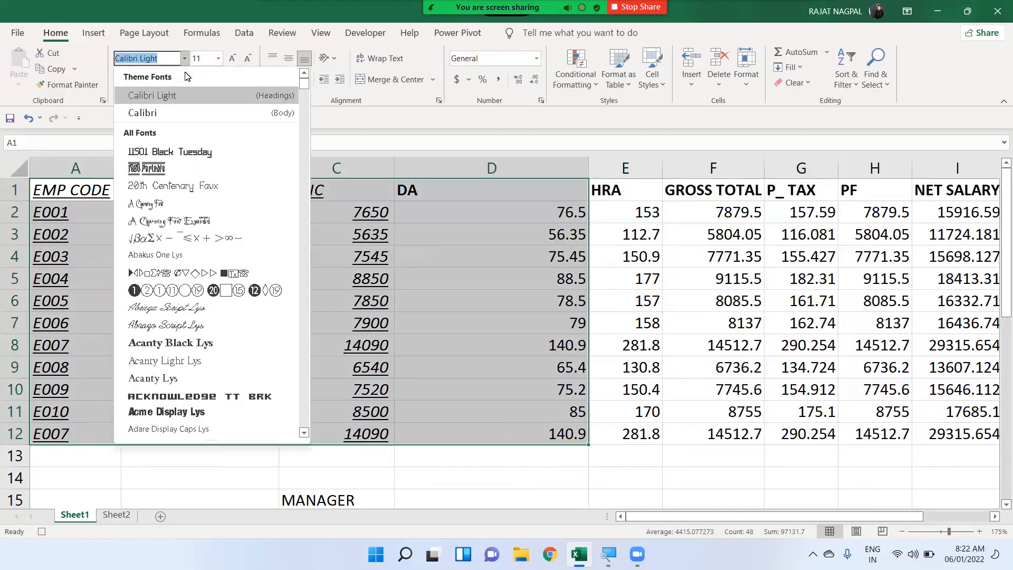
pyautogui.scroll(-2, 176, 240)
pyautogui.click(169, 391)
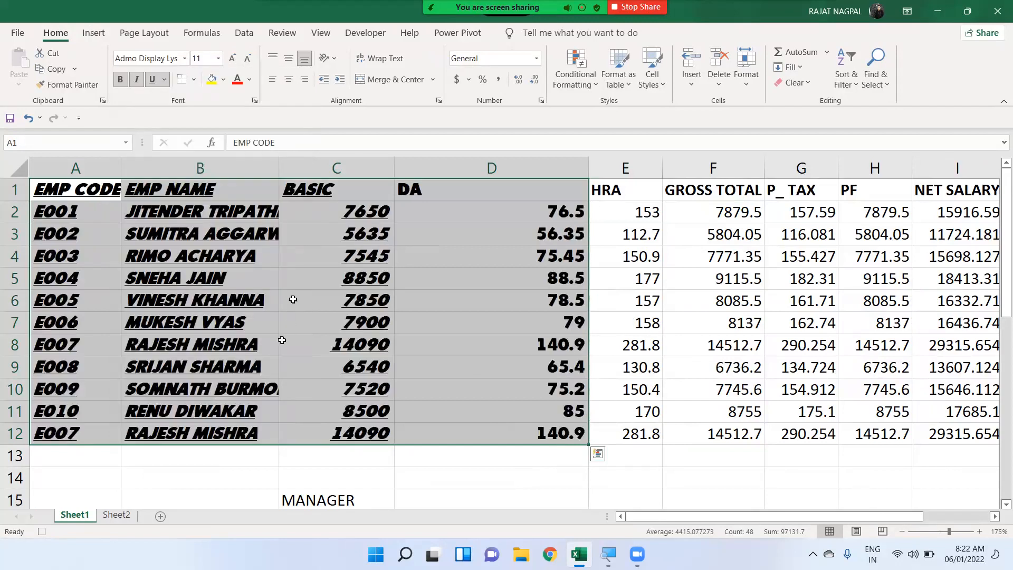
# Change the font of A1:D12 to Adobe Arabic and increase its size to 14
pyautogui.click(184, 58)
pyautogui.scroll(-2, 216, 356)
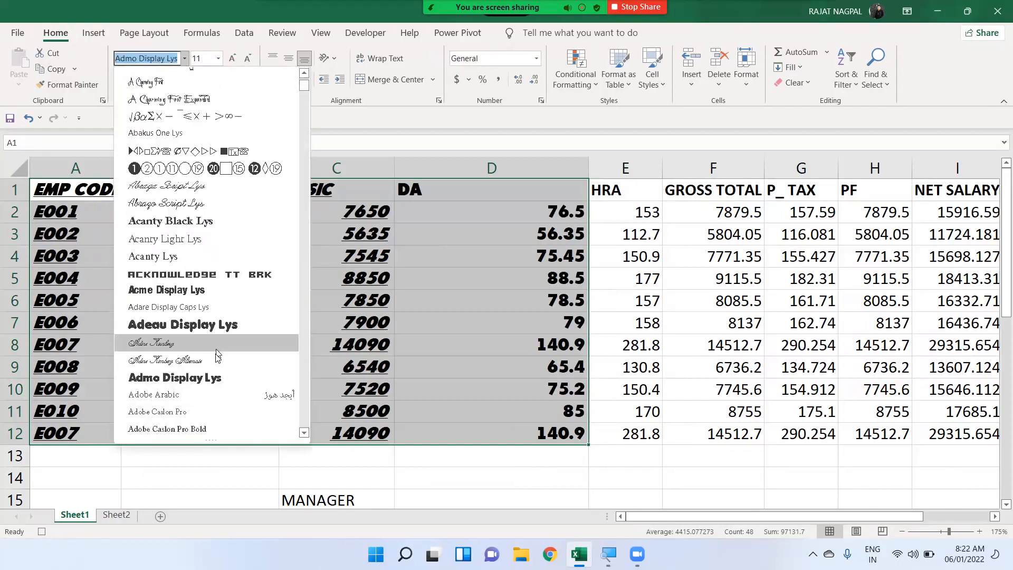
pyautogui.click(213, 344)
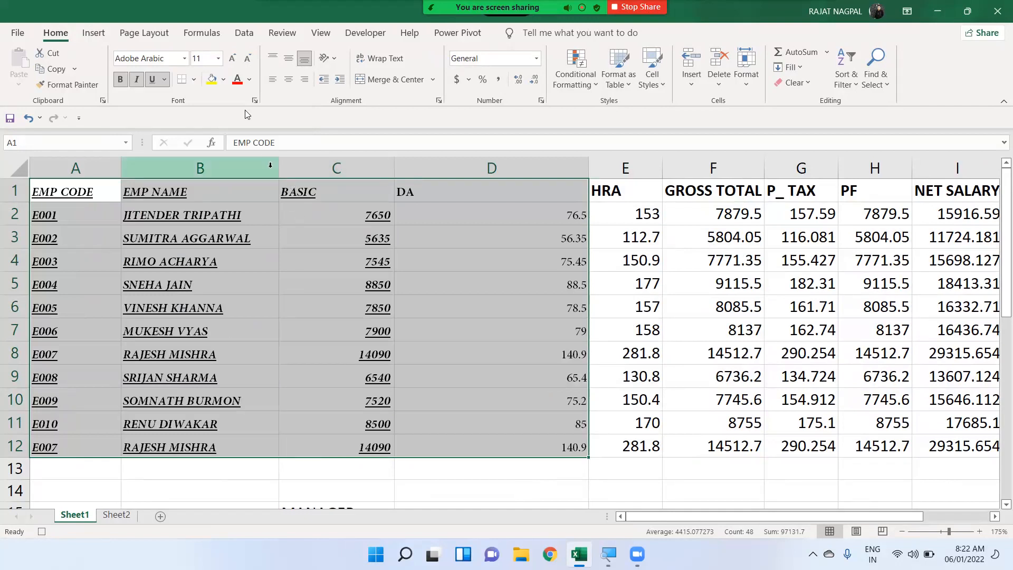
pyautogui.click(232, 58)
pyautogui.click(232, 58)
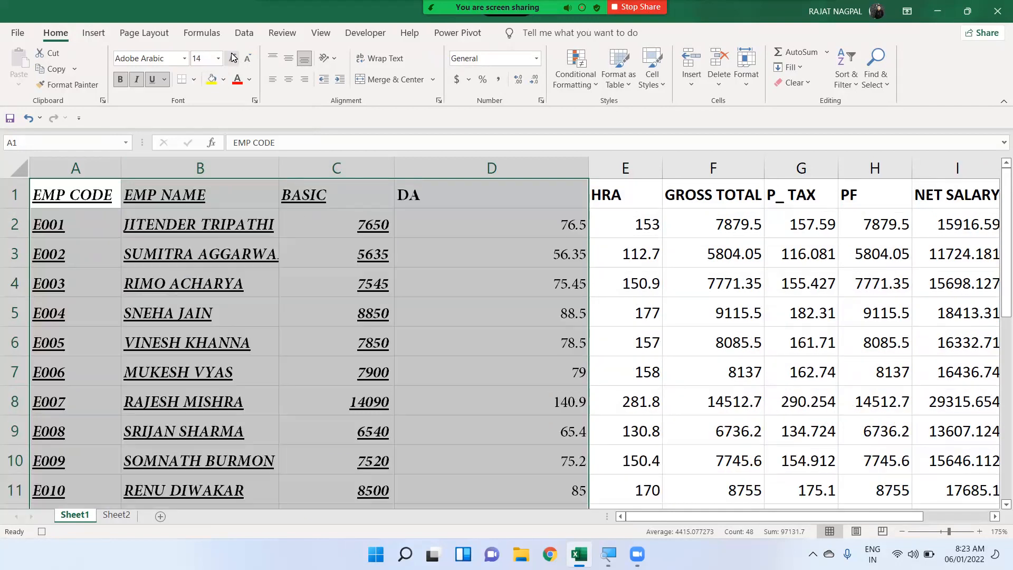
# Stop recording the second salary macro
pyautogui.click(321, 33)
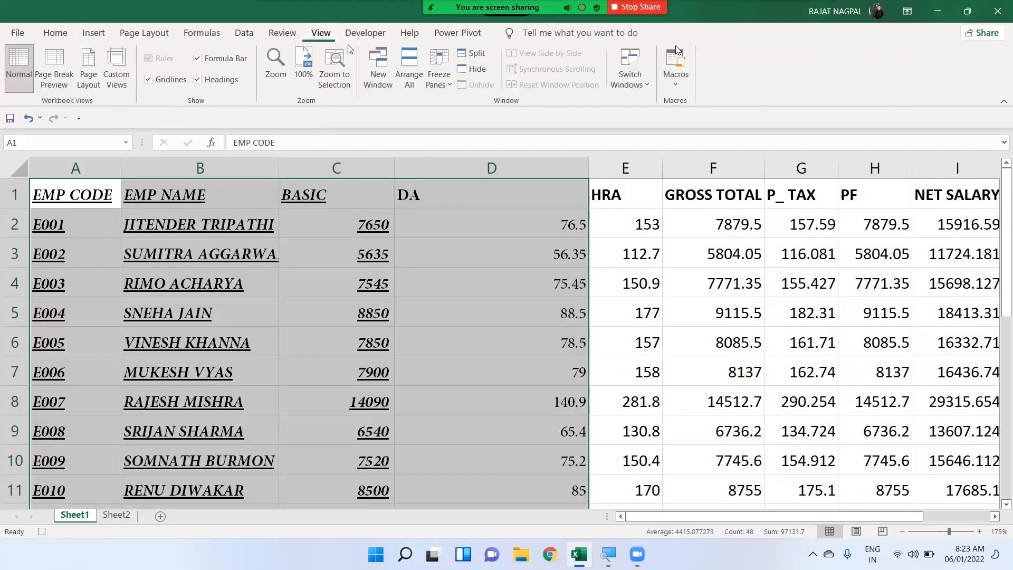
pyautogui.click(678, 87)
pyautogui.click(715, 123)
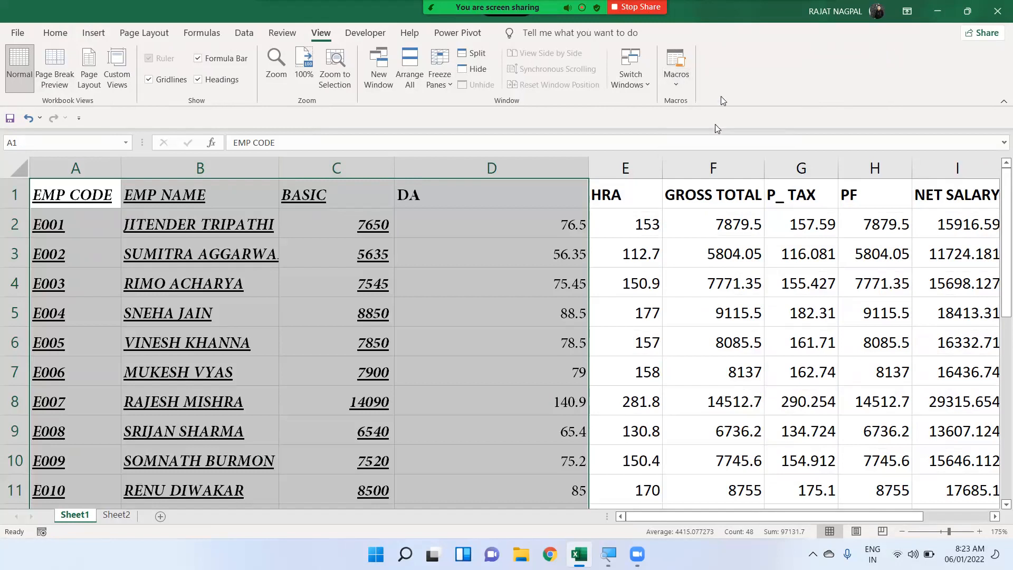
# Run the newly recorded macro on Sheet2 from cell D2 to calculate and format its salary table
pyautogui.click(116, 516)
pyautogui.click(388, 213)
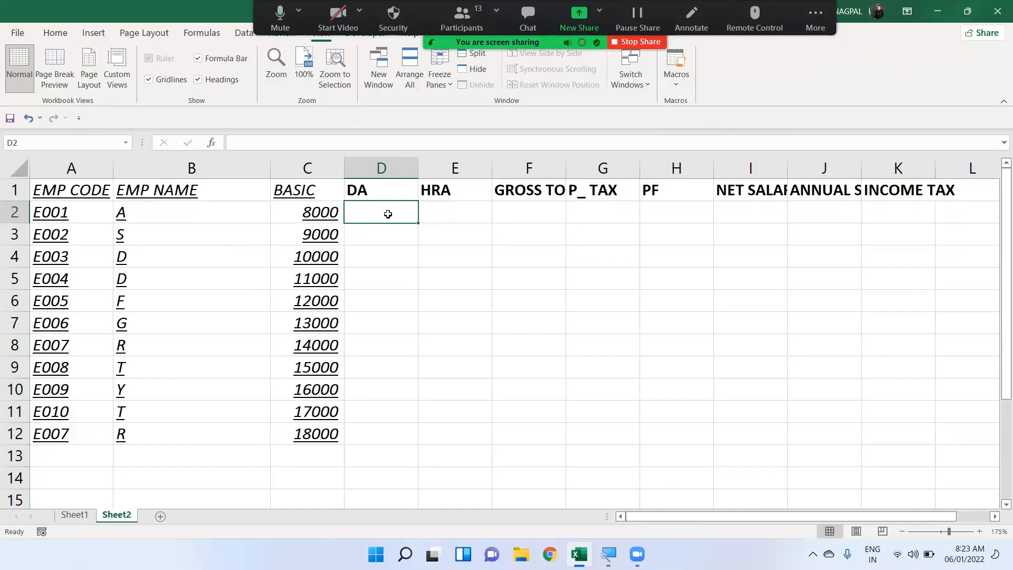
pyautogui.hotkey('ctrl', 'q')
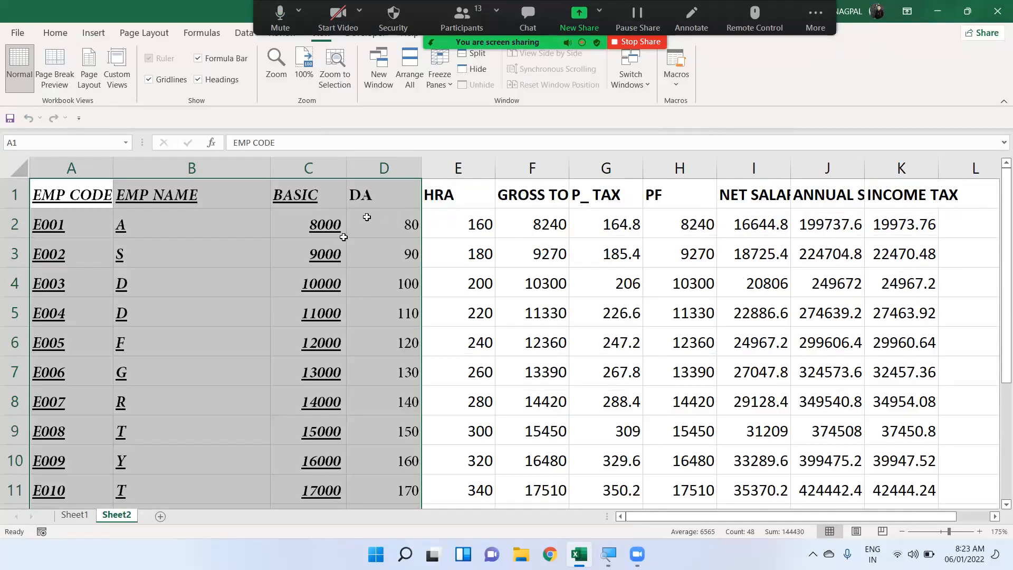
pyautogui.click(581, 224)
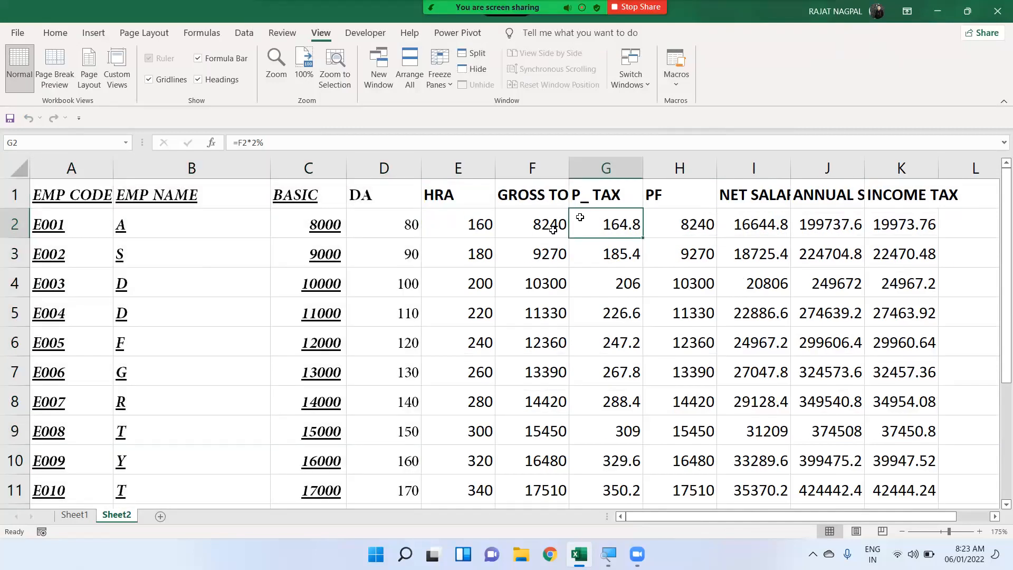
pyautogui.moveTo(323, 190); pyautogui.dragTo(13, 434)
pyautogui.moveTo(312, 217); pyautogui.dragTo(334, 485)
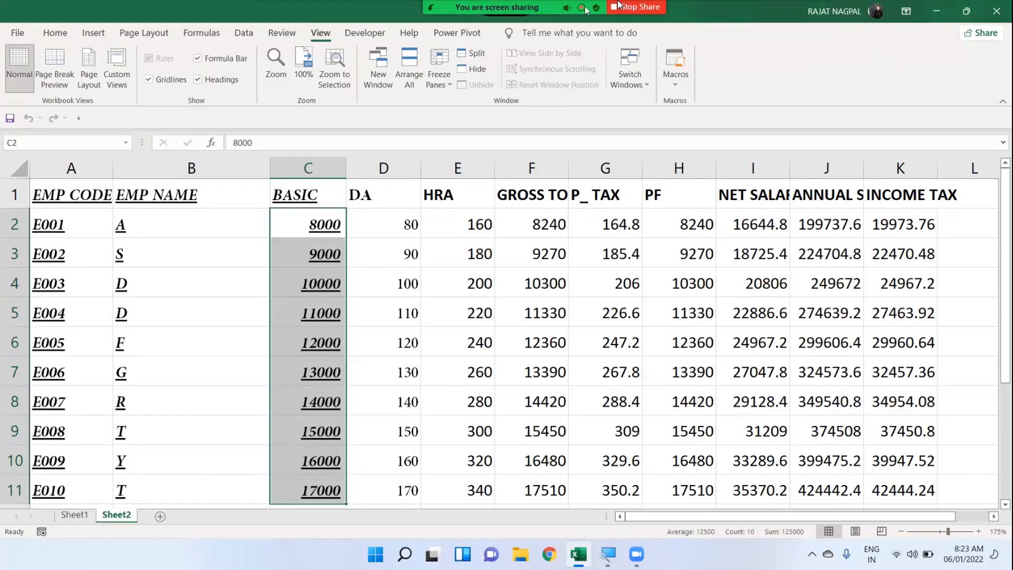
# Stop sharing the screen in the online meeting
pyautogui.moveTo(609, 9)
pyautogui.moveTo(514, 7)
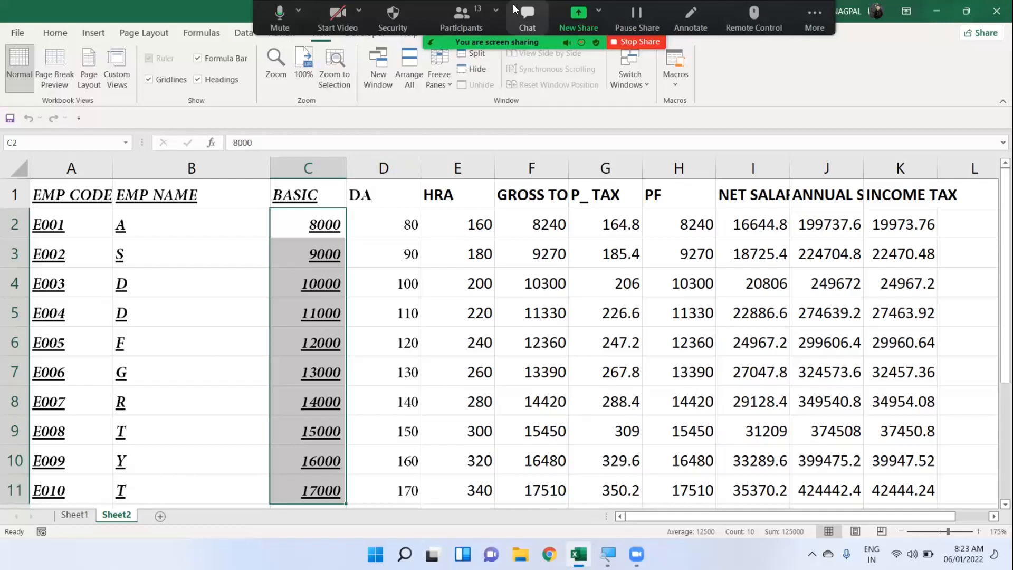
pyautogui.click(641, 39)
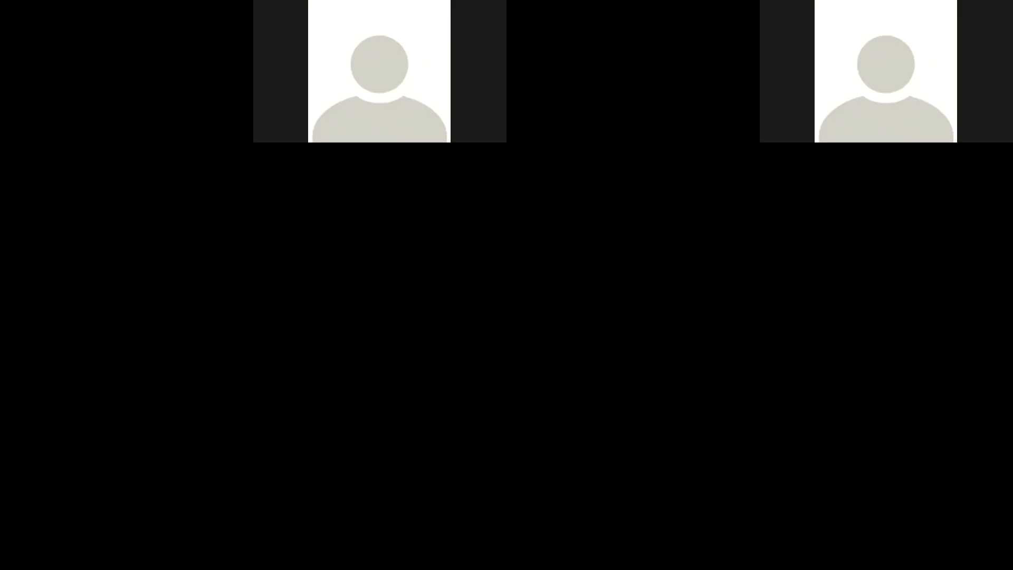